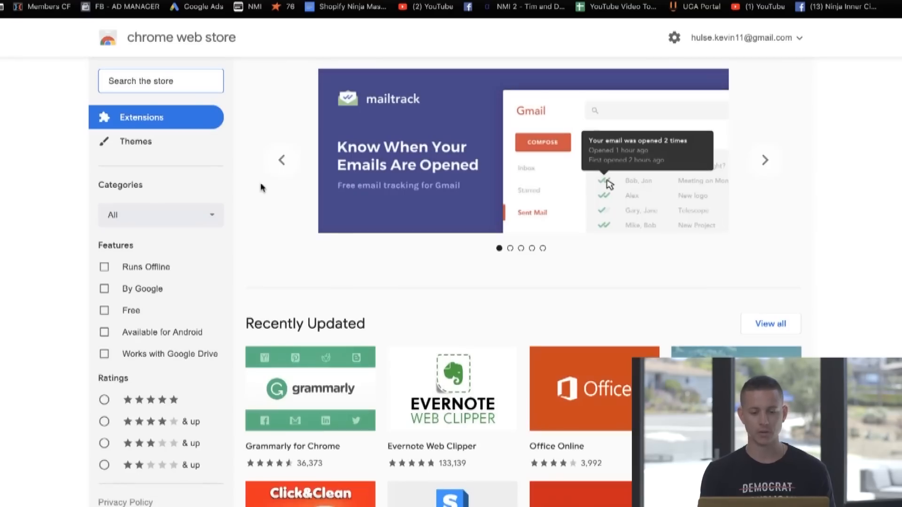
Step: Search the Chrome Web Store for "facebook pixel helper" and open the Facebook Pixel Helper extension in the browser
text(faceboo)
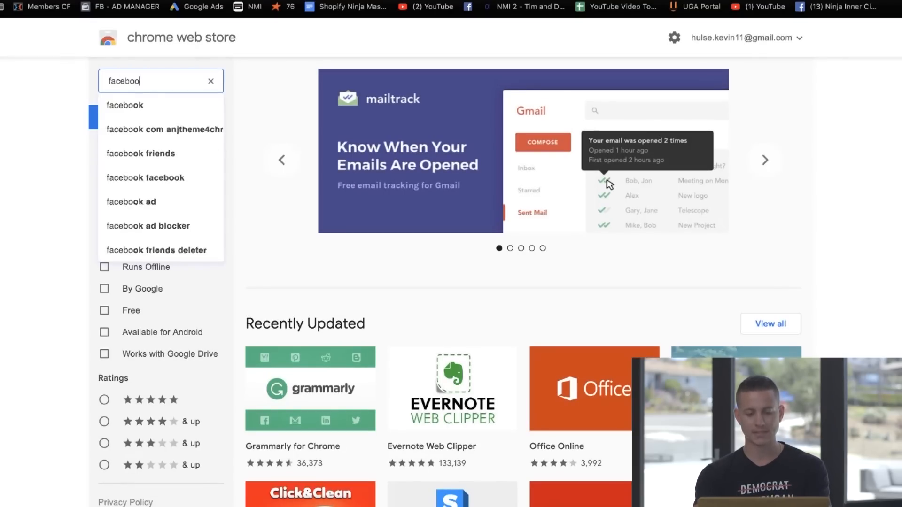
text(k pixel helper)
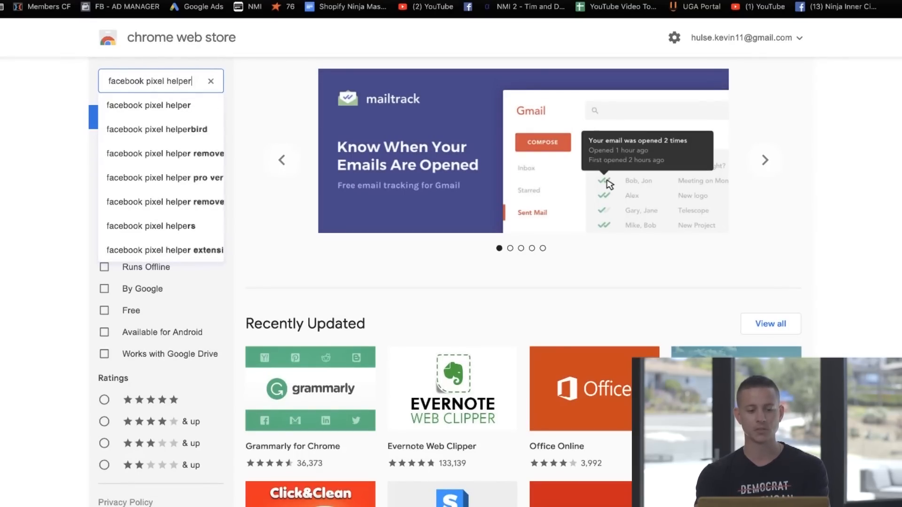
key(Return)
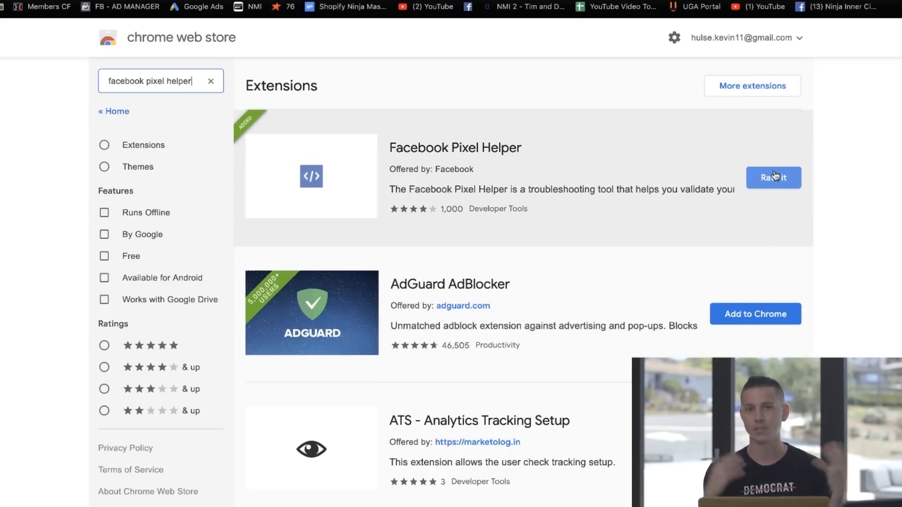
click(762, 0)
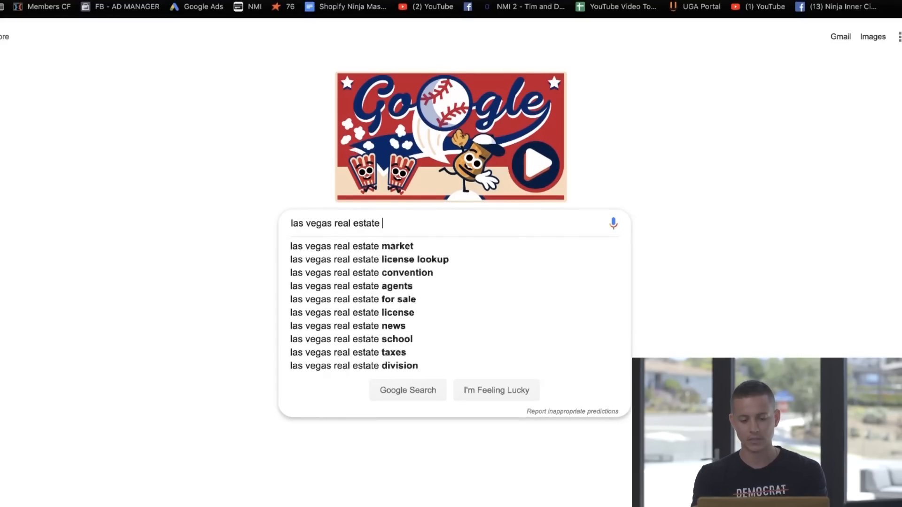
Step: Search Google for "las vegas real estate agents" and look through the local listings and organic results
text(agents)
key(Return)
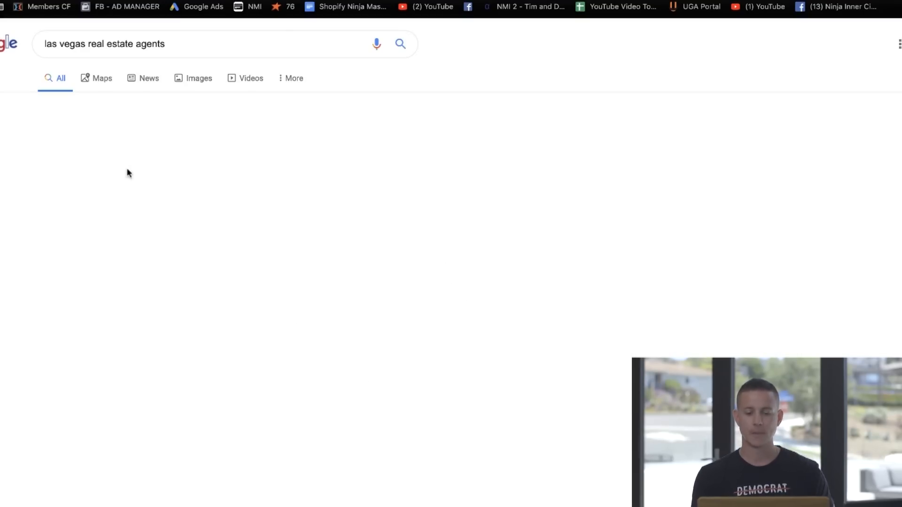
scroll(289, 221, down, 9)
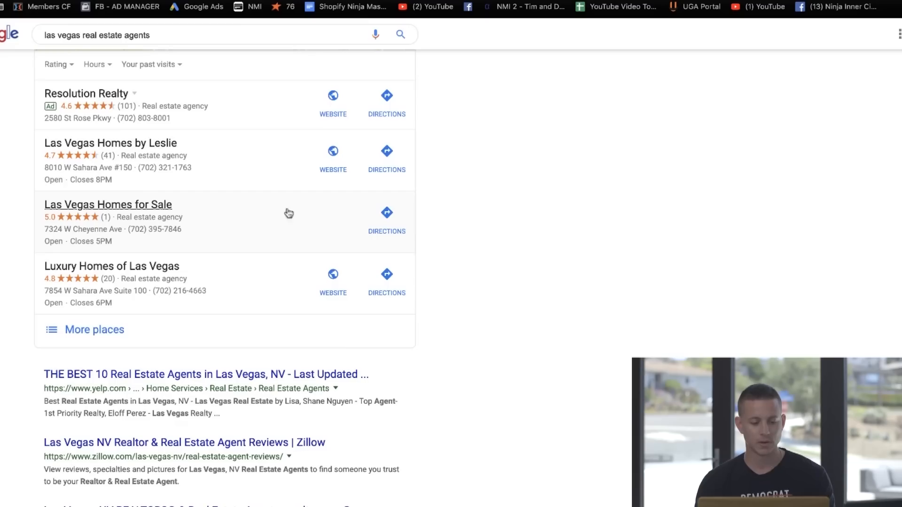
scroll(158, 90, down, 5)
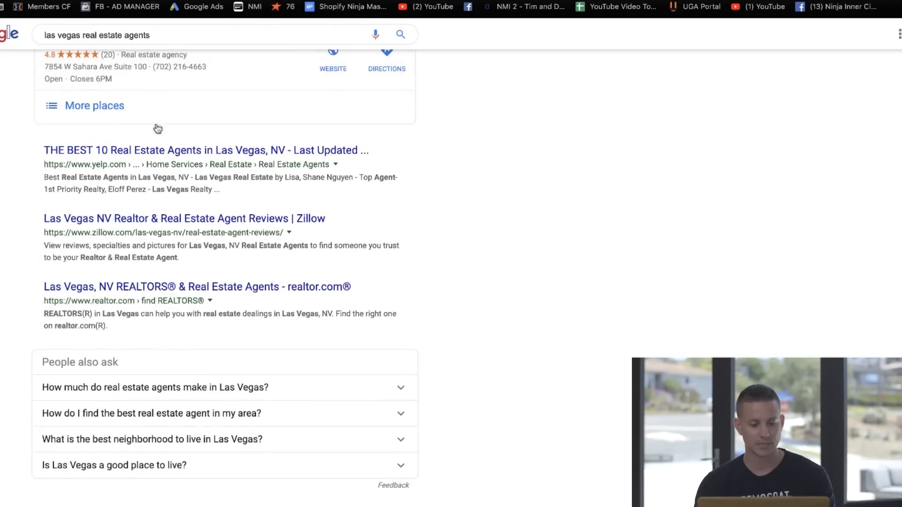
scroll(46, 163, down, 5)
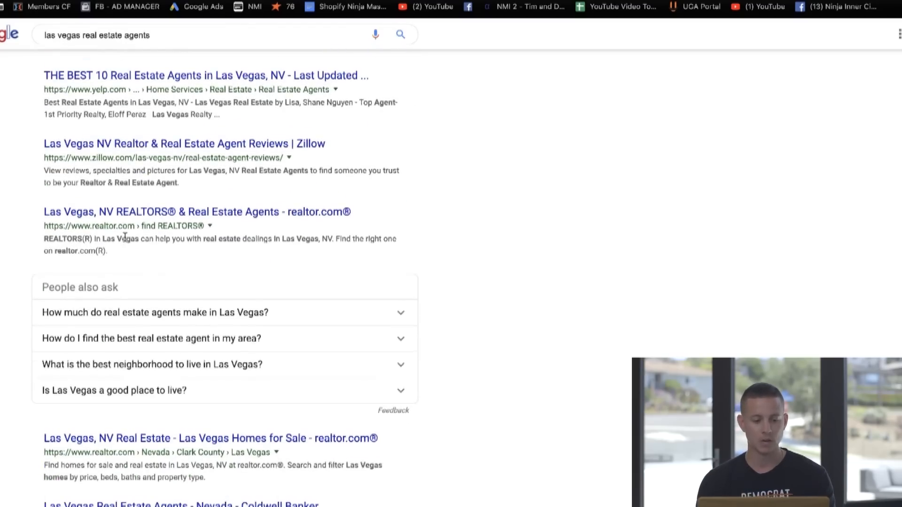
scroll(132, 365, down, 2)
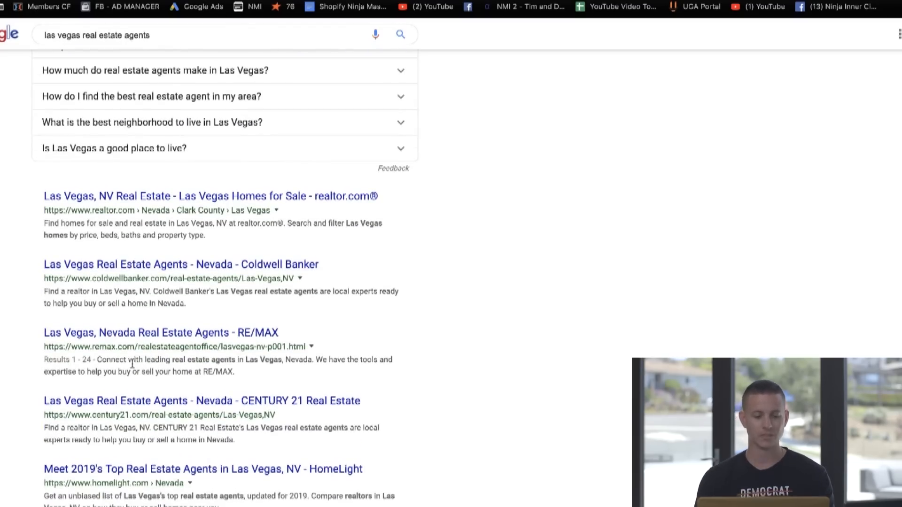
scroll(136, 345, down, 1)
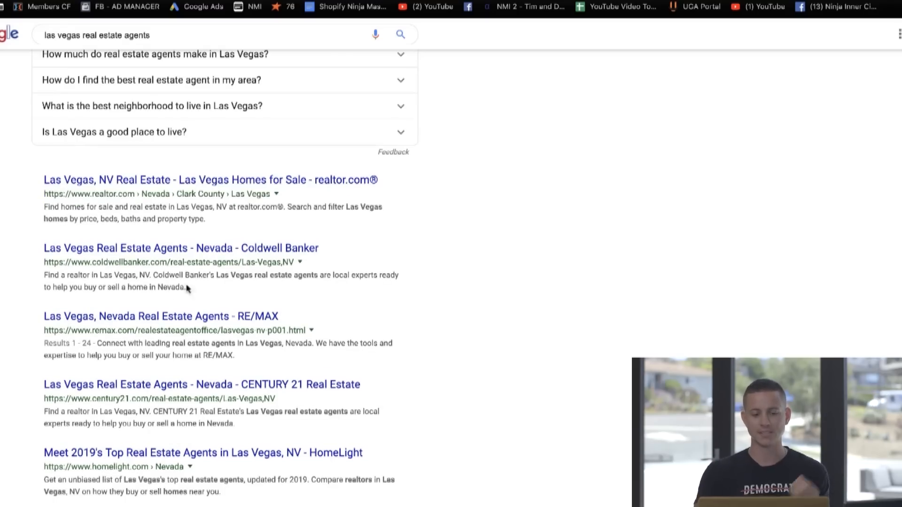
scroll(151, 336, down, 3)
scroll(188, 210, down, 3)
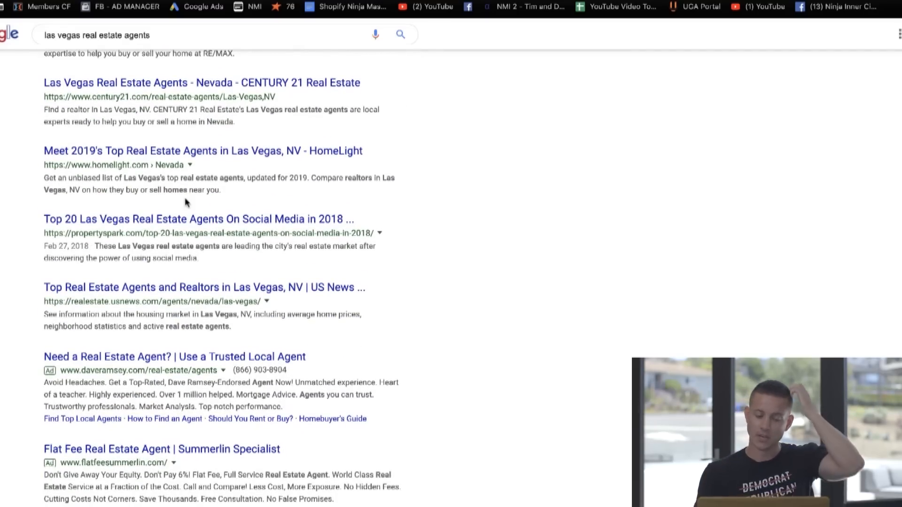
scroll(185, 202, up, 3)
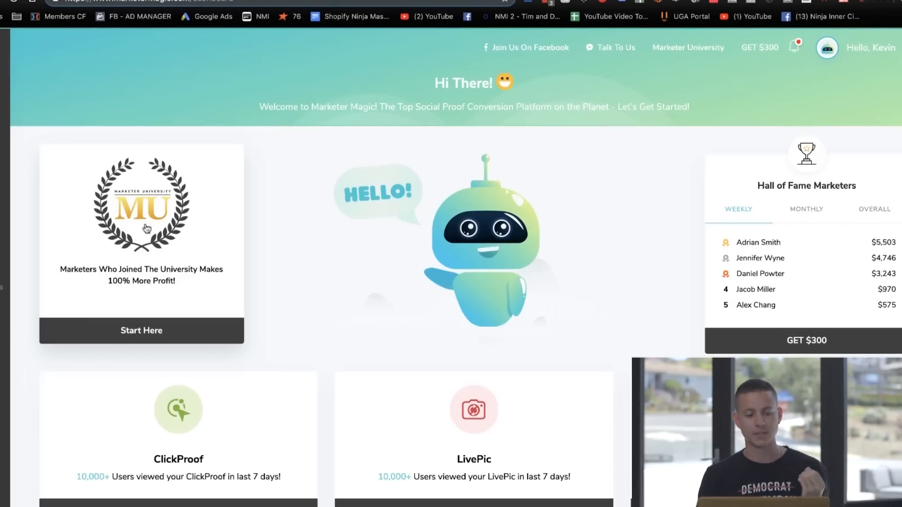
Step: Start a new ManyLeads campaign in Marketer Magic and name it "LV Real Estate Agents"
mouse_move(9, 207)
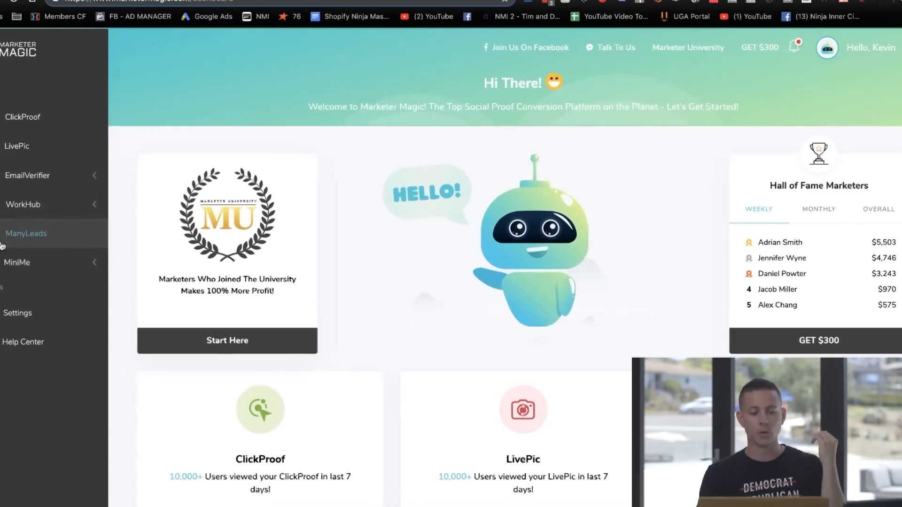
click(27, 235)
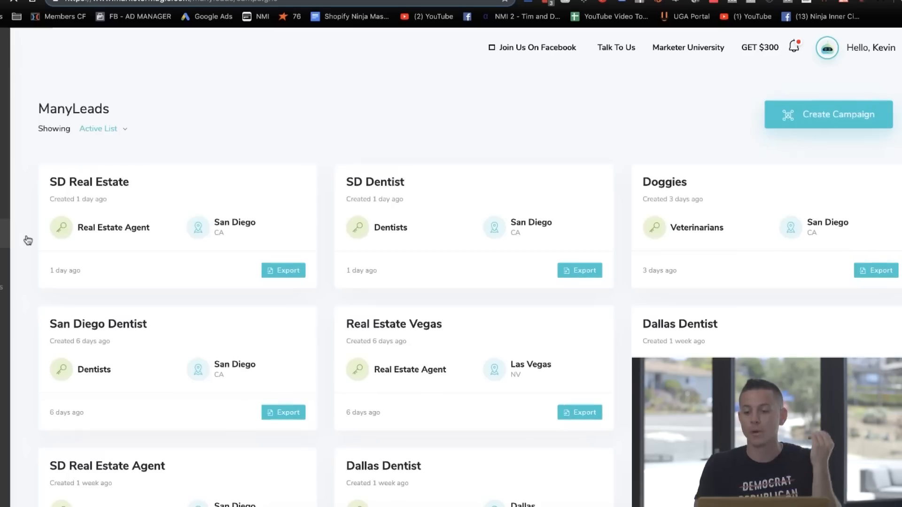
click(822, 115)
text(LV Real Estate Agents)
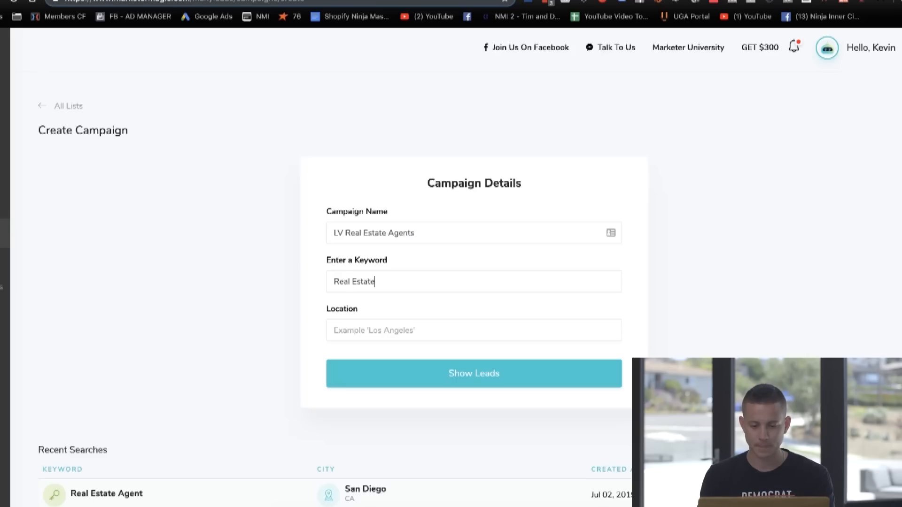
Step: Set the campaign keyword to "Real Estate Agent" and the location to Las Vegas, NV, USA, and generate the leads
click(402, 291)
click(402, 303)
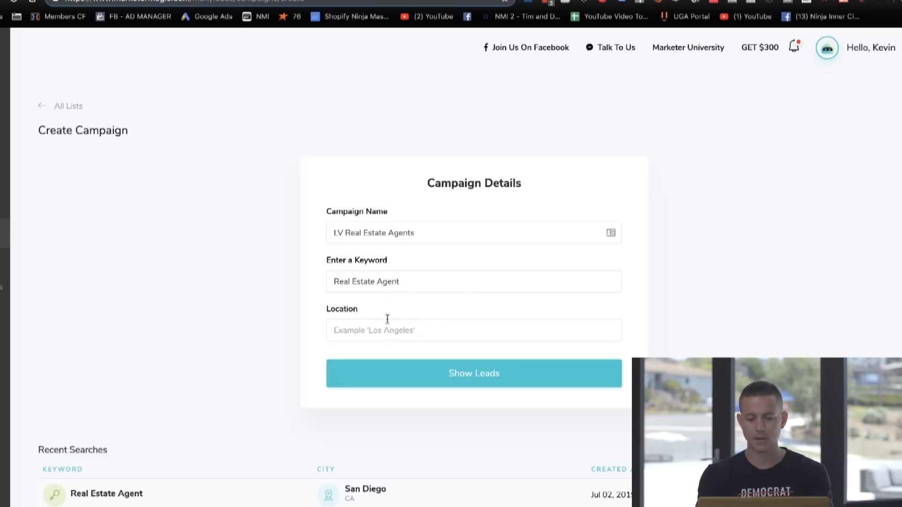
text(las Veg)
click(395, 353)
click(423, 373)
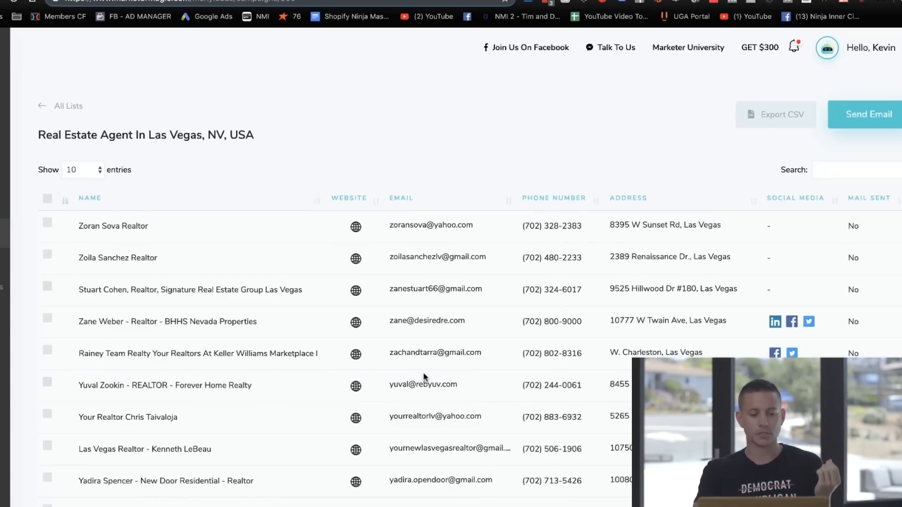
Step: Show 50 entries in the Las Vegas leads table and look through the contact and social media details
click(78, 170)
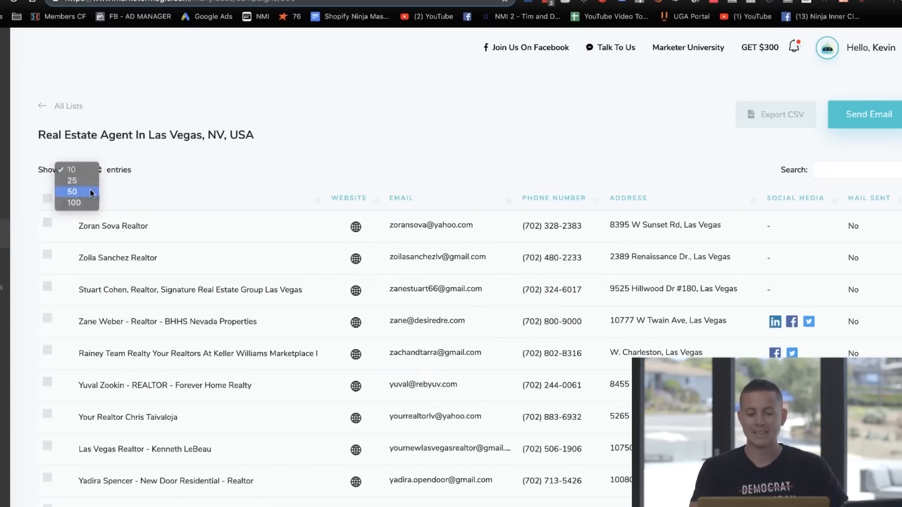
click(75, 190)
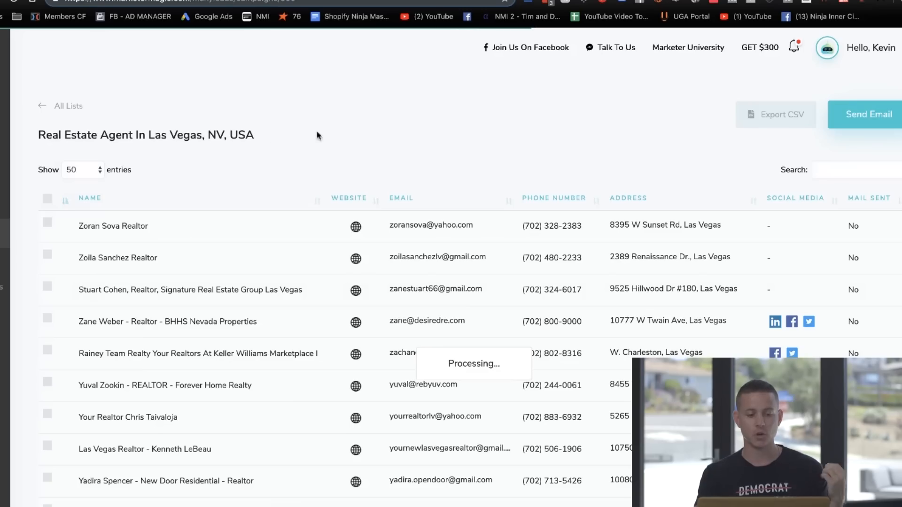
scroll(181, 161, down, 3)
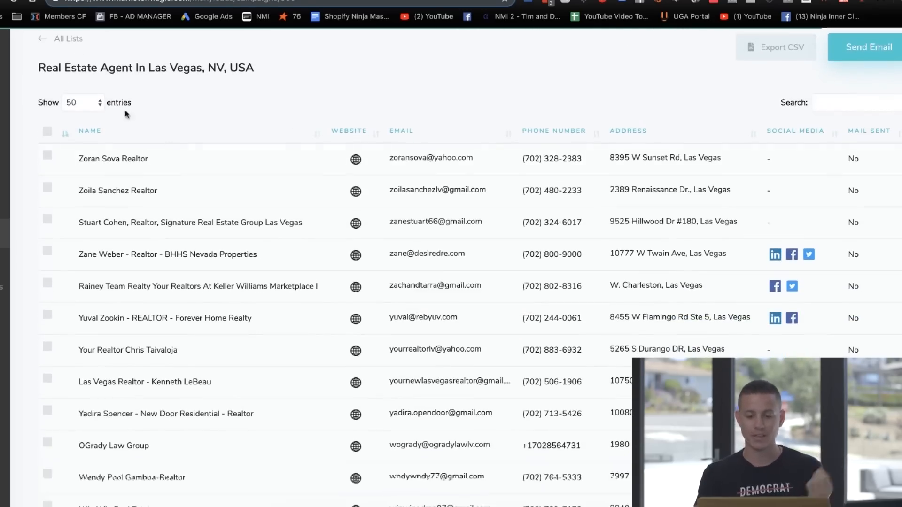
scroll(122, 195, down, 2)
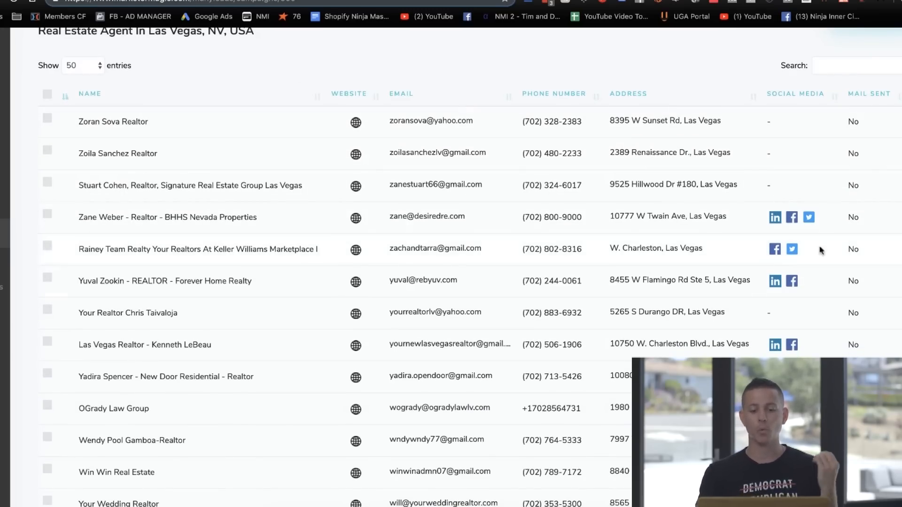
scroll(362, 170, down, 20)
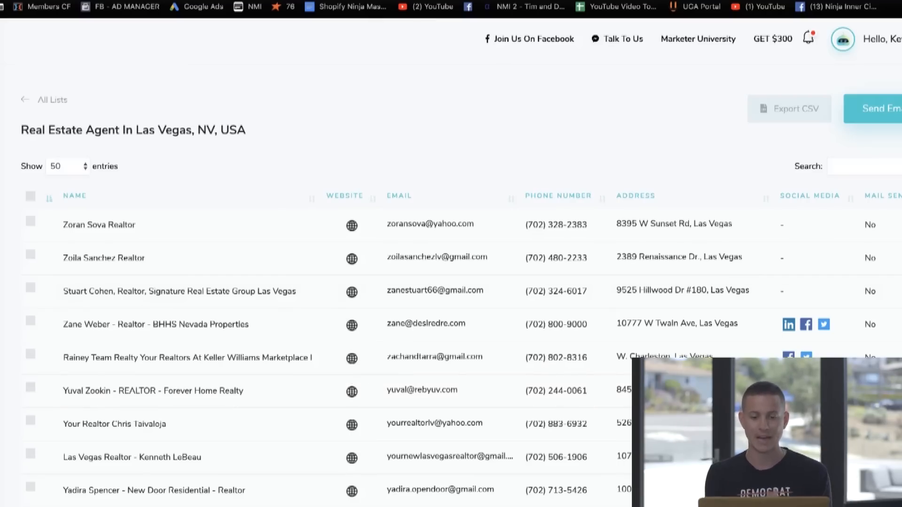
Step: Go through the opened lead websites and check the Berkshire Hathaway HomeServices Nevada Properties site with Facebook Pixel Helper
key(ctrl+Tab)
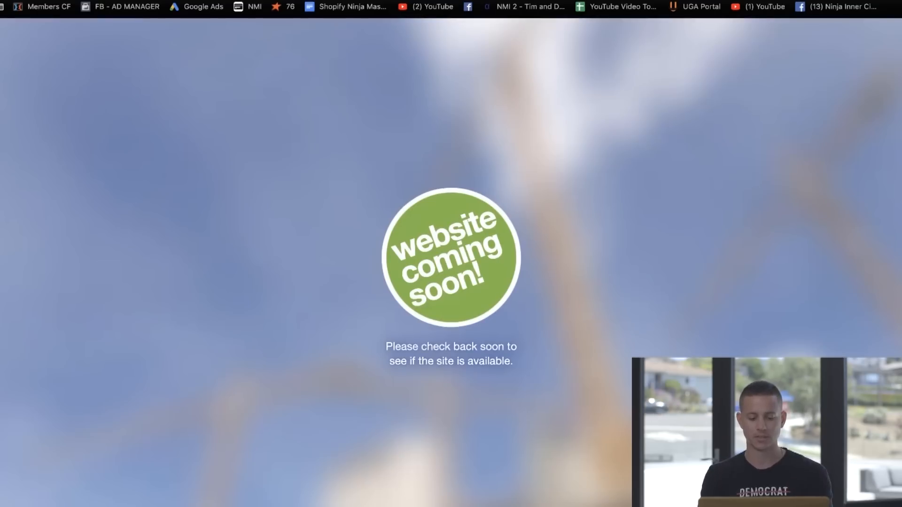
key(ctrl+Tab)
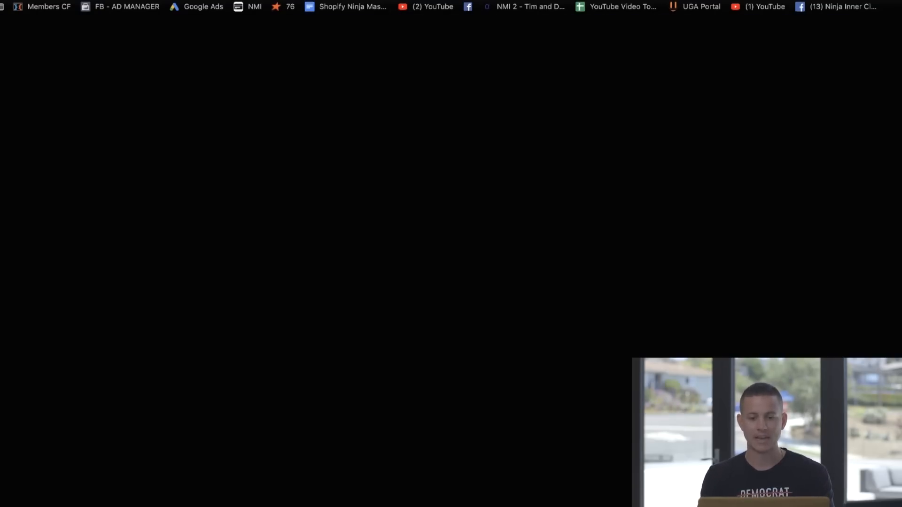
key(ctrl+Tab)
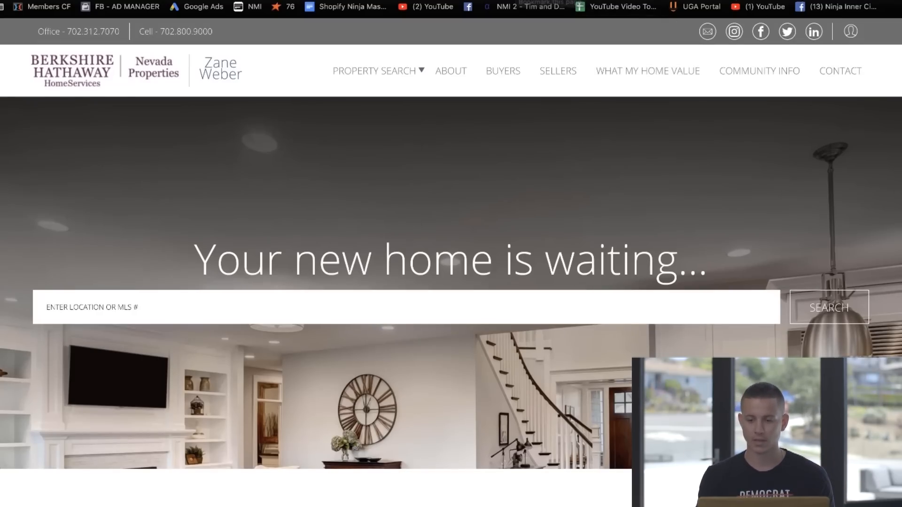
click(761, 0)
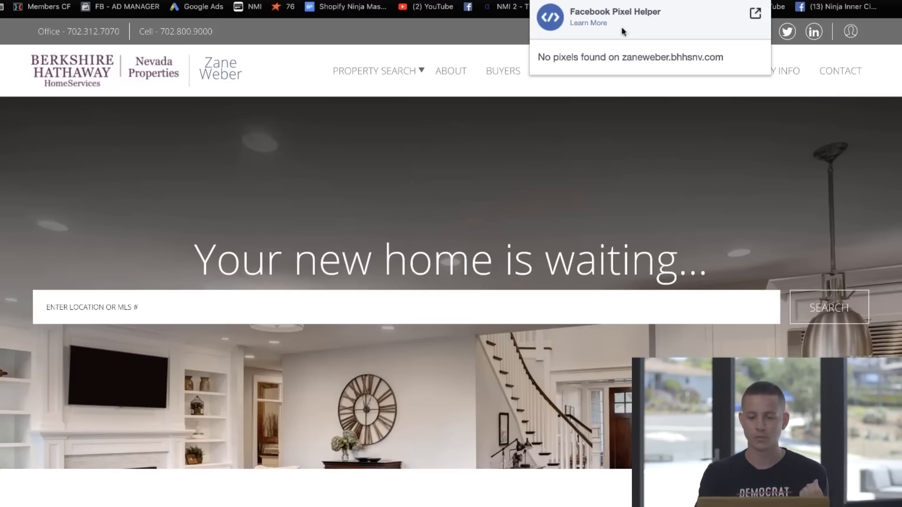
key(Escape)
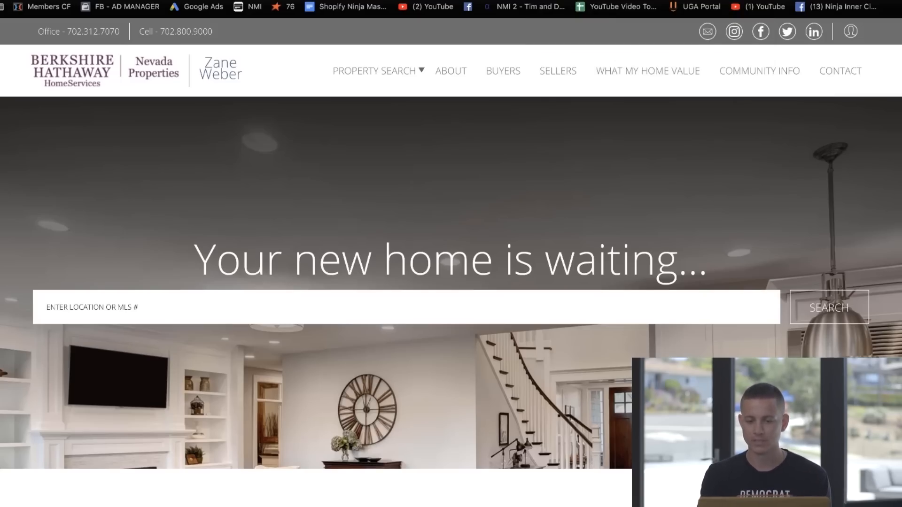
Step: Check the Rainey Team Realty site with Facebook Pixel Helper and compare it with the Berkshire Hathaway site
key(ctrl+Tab)
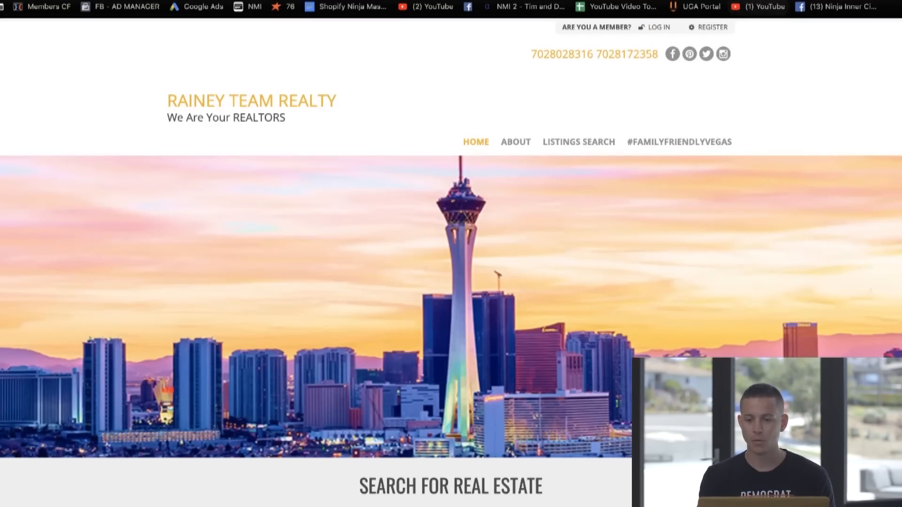
click(762, 0)
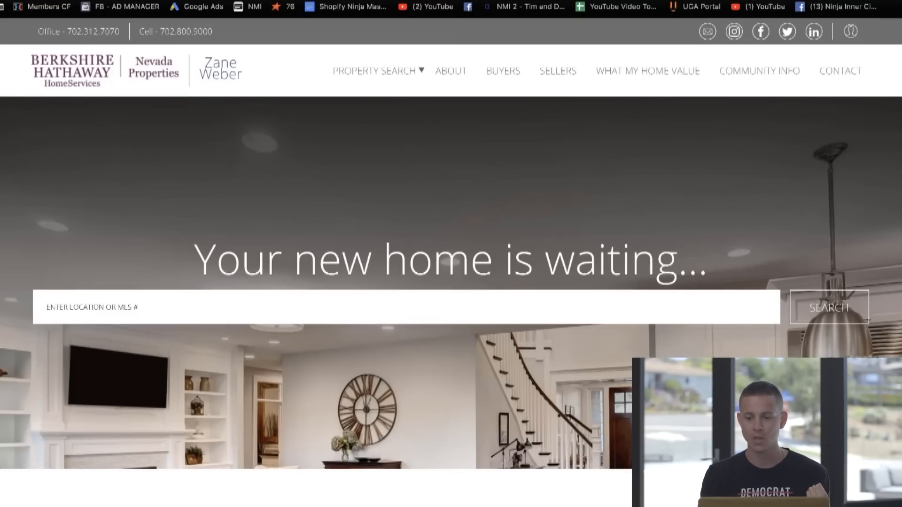
triple_click(555, 56)
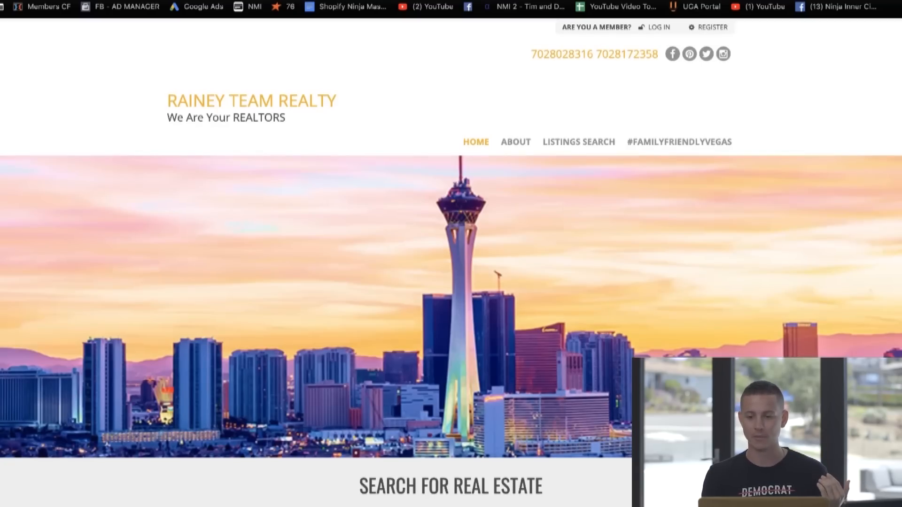
click(769, 1)
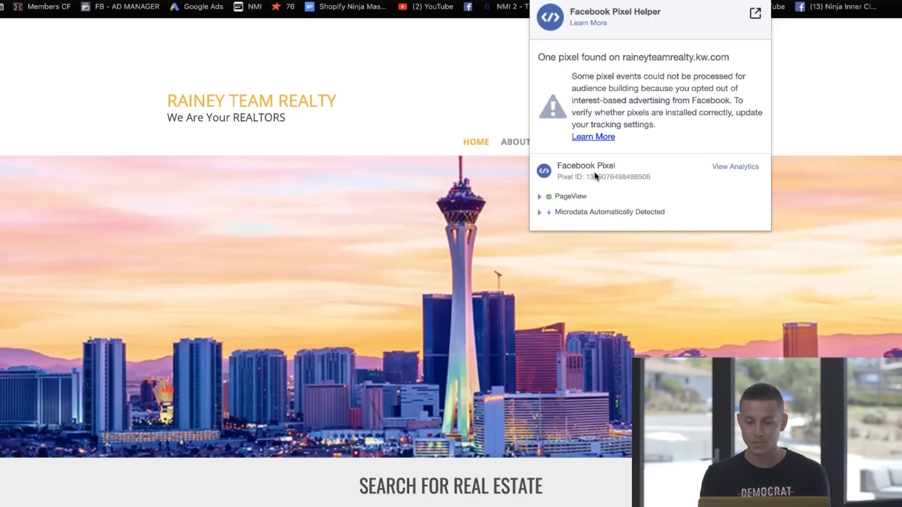
Step: Switch to the lead website headed "View Las Vegas from the top of the valley" and check it with Facebook Pixel Helper
click(503, 1)
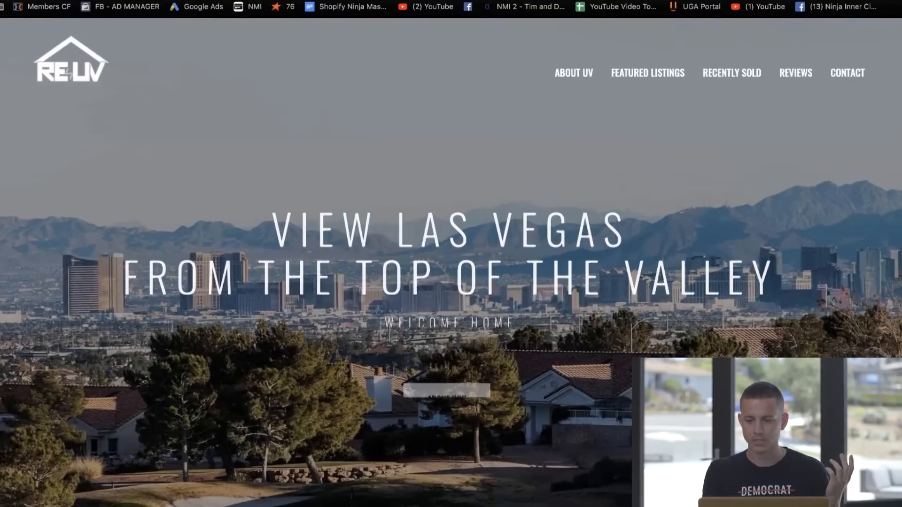
click(764, 1)
key(Escape)
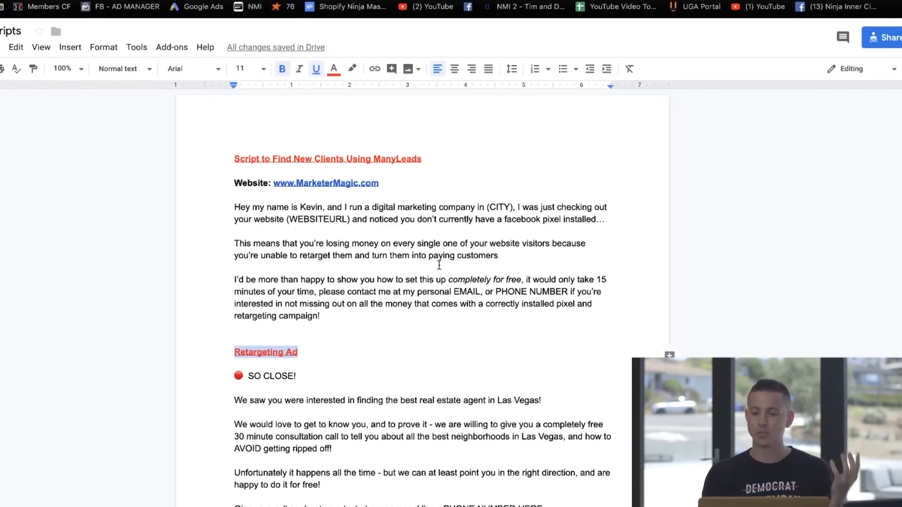
Step: Read through the "Script to Find New Clients Using ManyLeads" section in the Google Docs scripts document
click(405, 263)
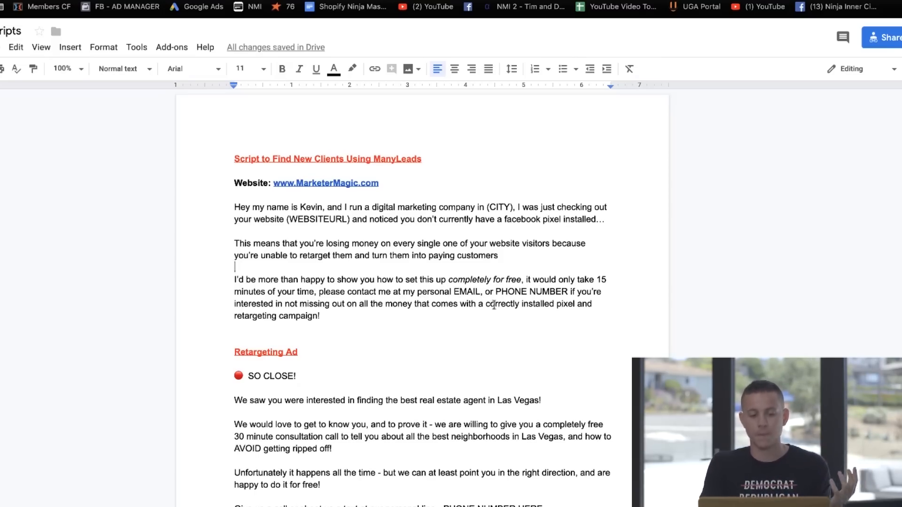
click(555, 305)
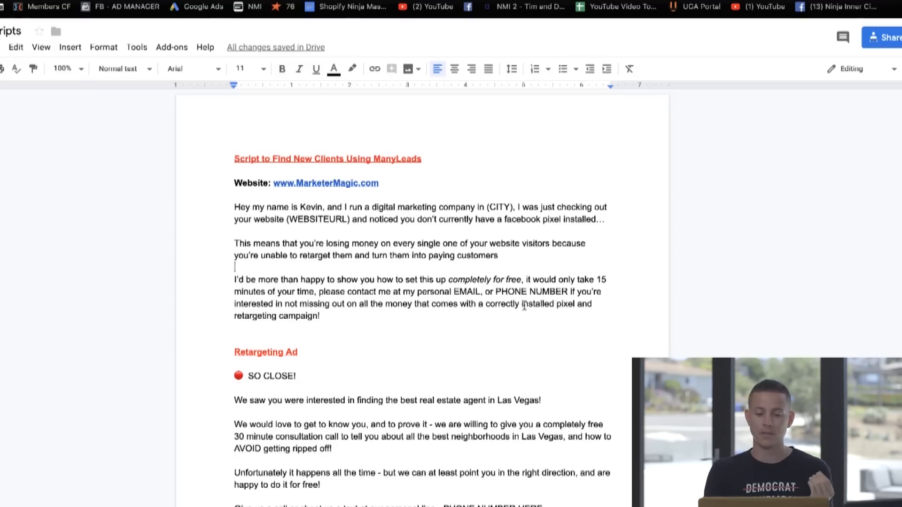
Step: Insert "Facebook" before "pixel" in the script's last paragraph and add a "Sincerely," sign-off with the sender's name
text(Facebook)
click(372, 320)
key(Return)
key(Return)
key(Return)
key(Return)
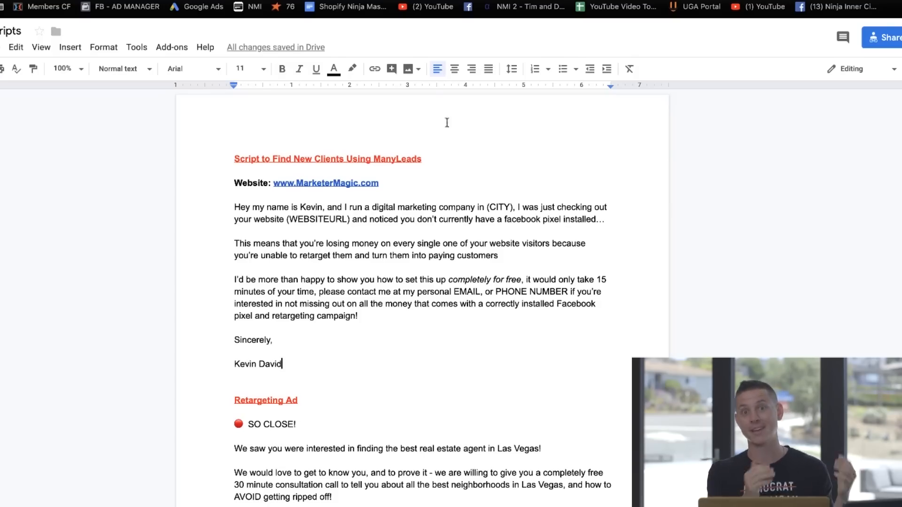
Step: Select the BHHS Nevada Properties and Forever Home Realty leads in the Las Vegas list and copy the BHHS lead's email address
click(385, 1)
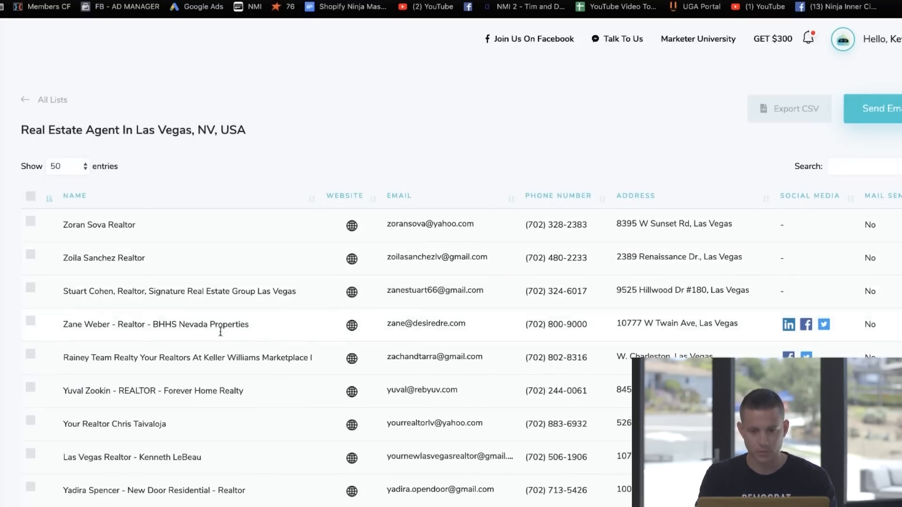
click(31, 321)
click(32, 390)
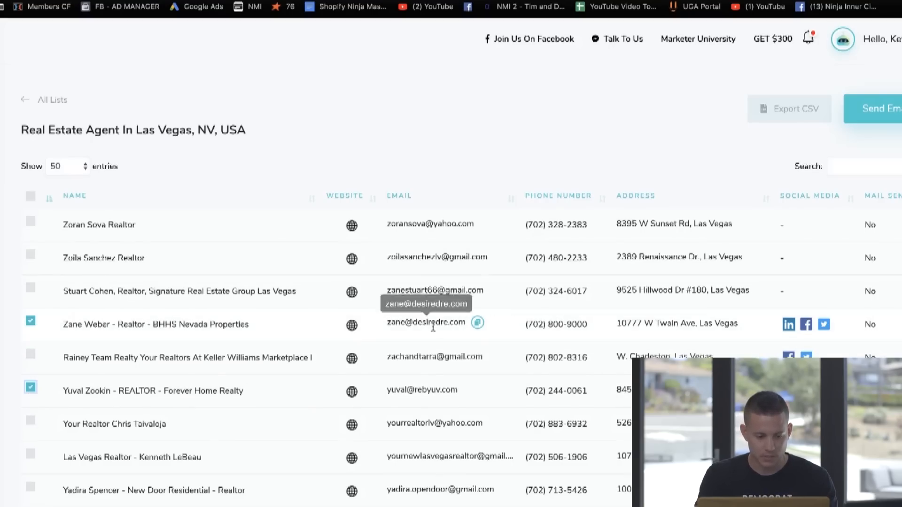
click(478, 324)
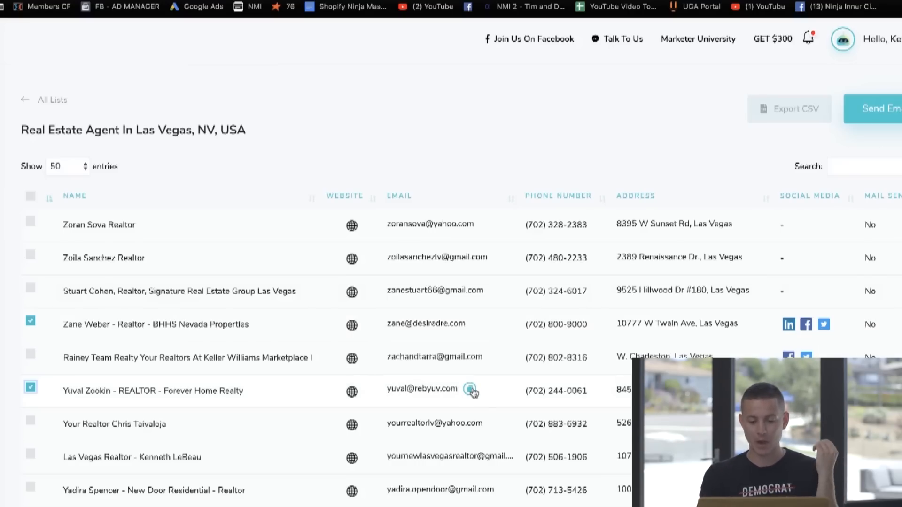
Step: Select the outreach script for the BHHS Nevada Properties lead and open a message to that lead's Facebook page
click(807, 326)
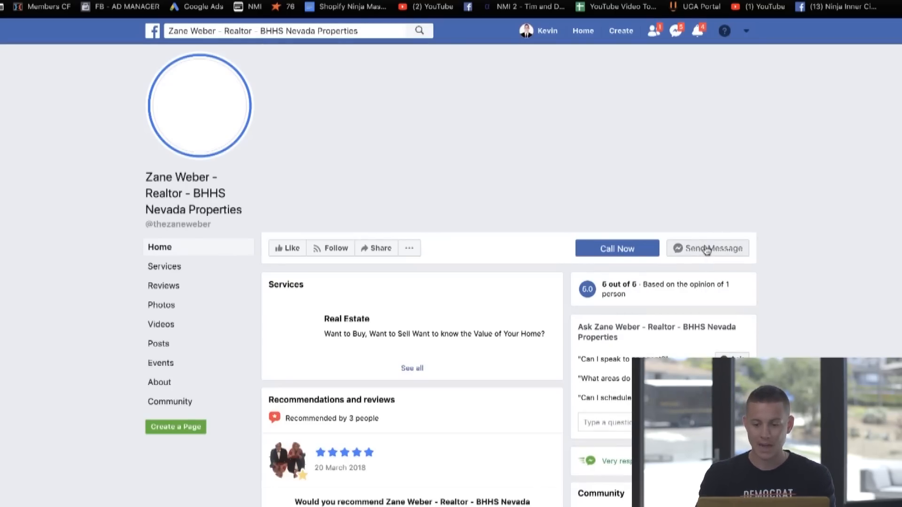
click(658, 0)
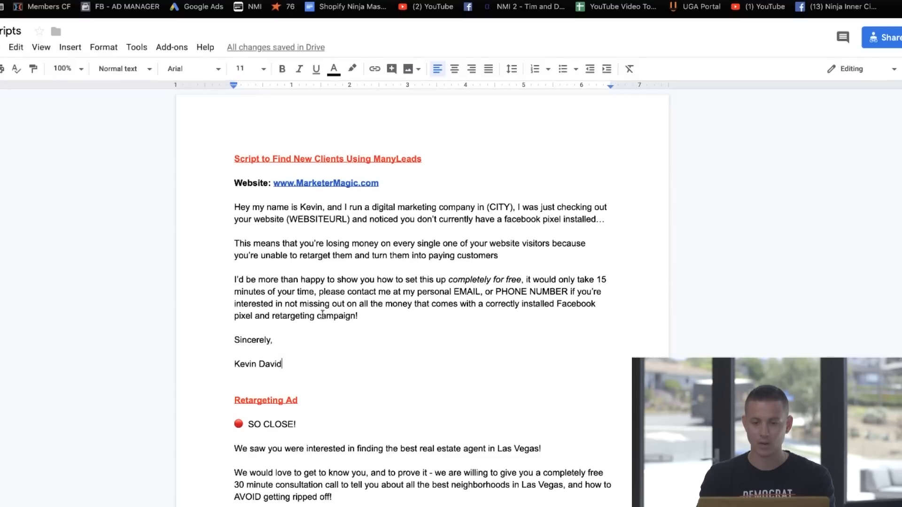
drag(298, 362, 222, 195)
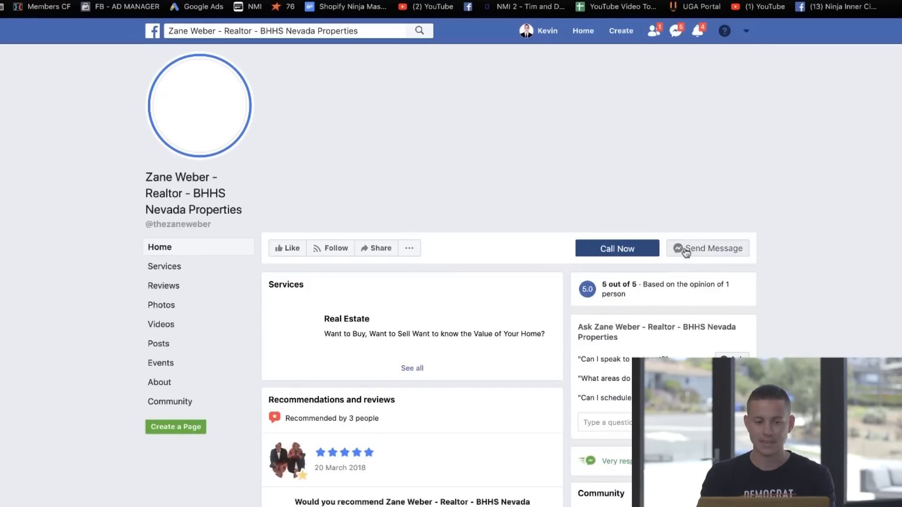
click(686, 252)
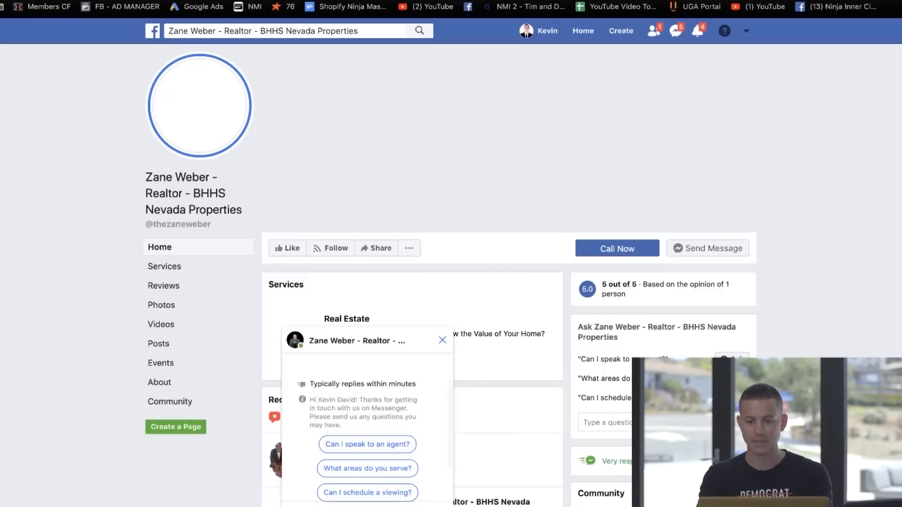
scroll(451, 186, down, 5)
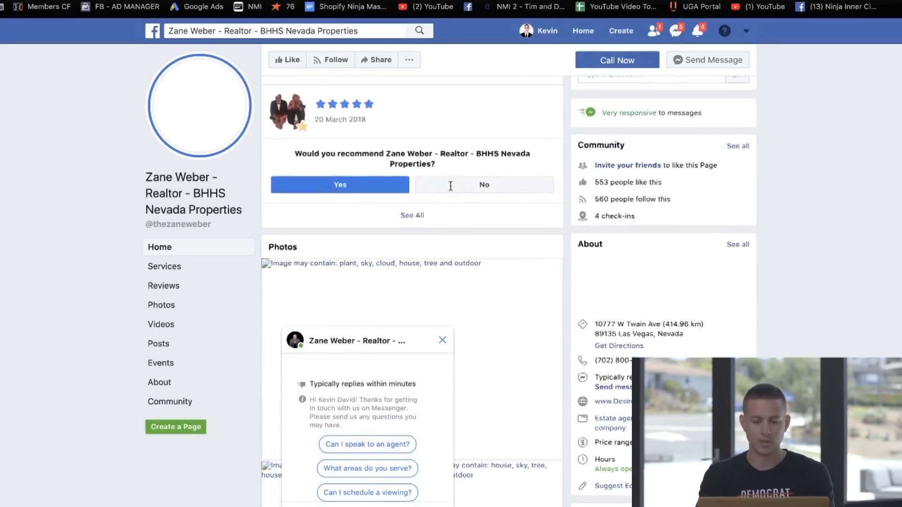
scroll(451, 188, up, 5)
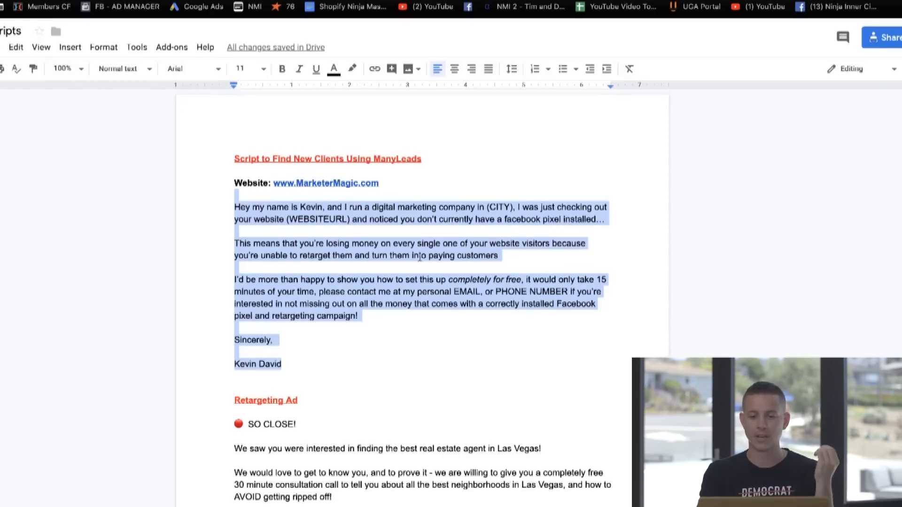
Step: Select the outreach script from greeting to signature and look through more leads in the Las Vegas real estate list
click(419, 256)
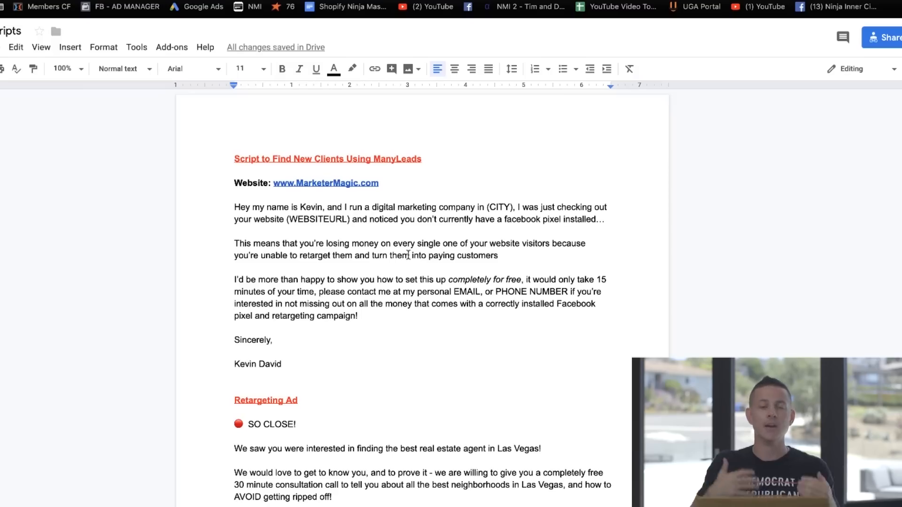
drag(298, 364, 218, 204)
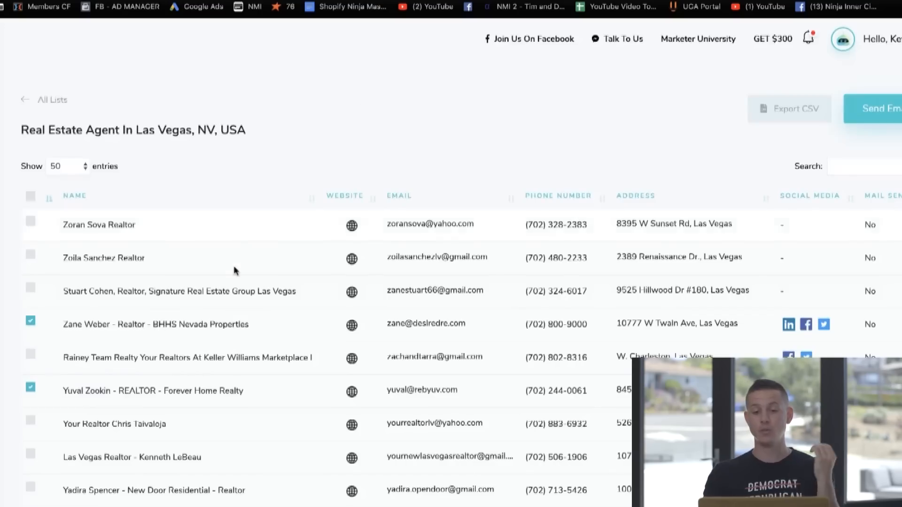
scroll(237, 254, down, 13)
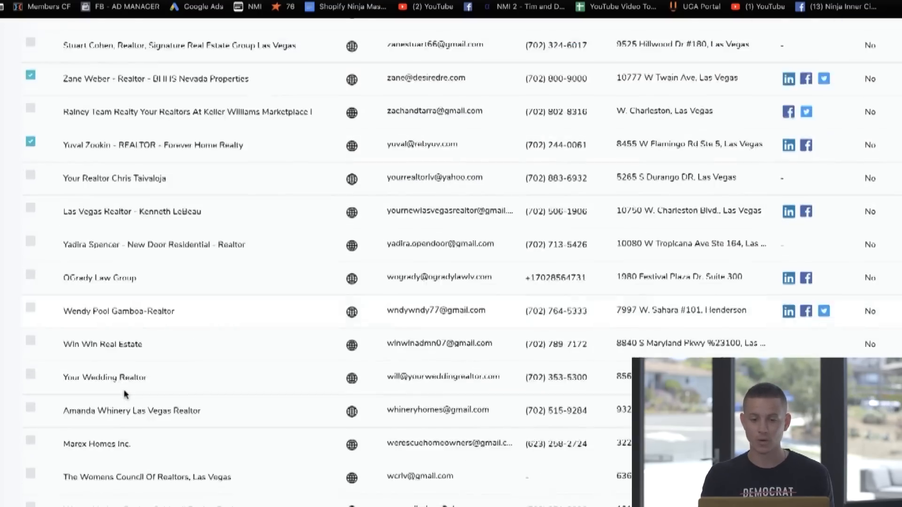
scroll(126, 394, down, 17)
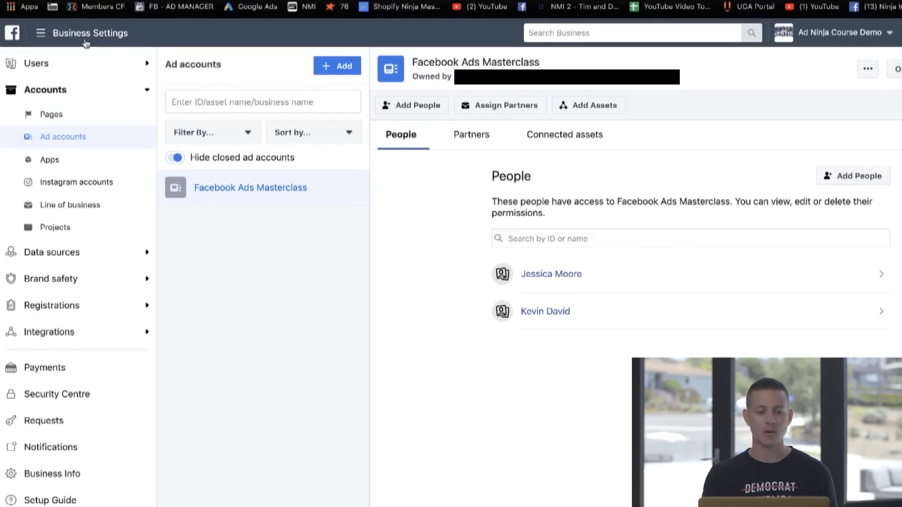
Step: Go from Business Settings to the Pixels page of Events Manager and look through the listed pixels
click(48, 37)
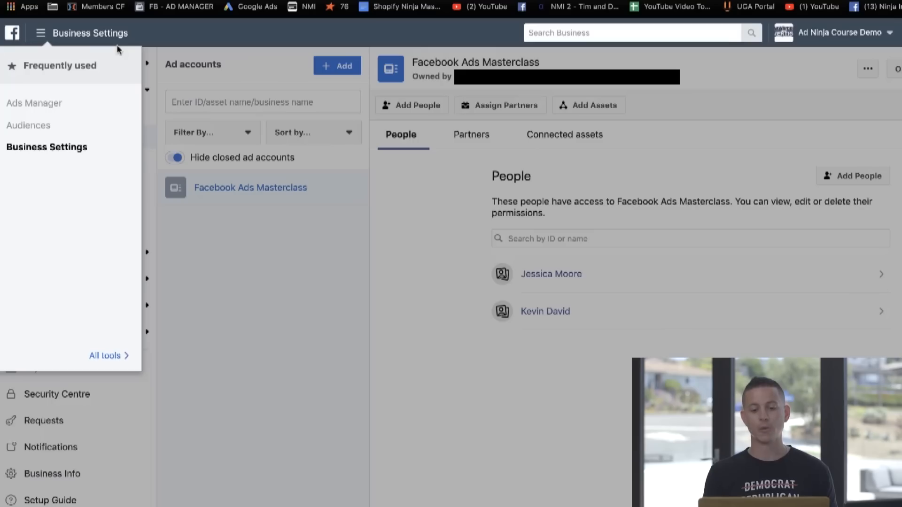
click(105, 356)
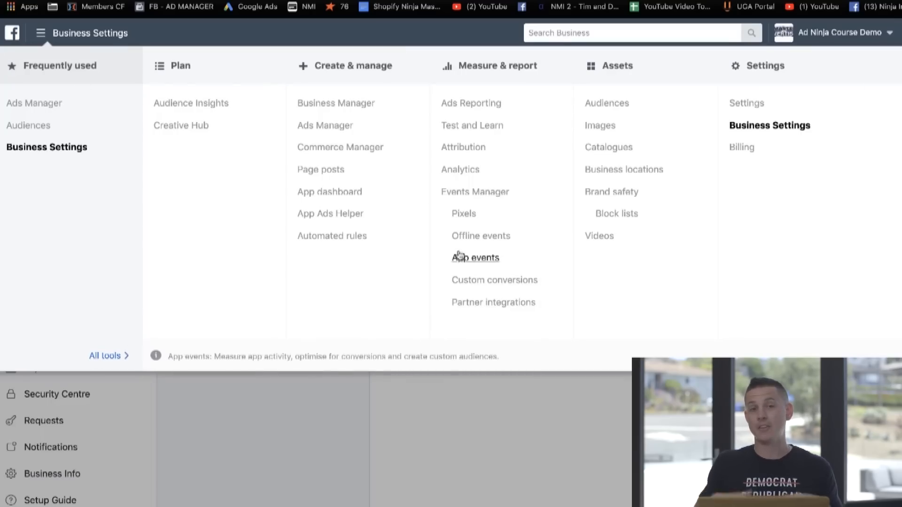
click(465, 219)
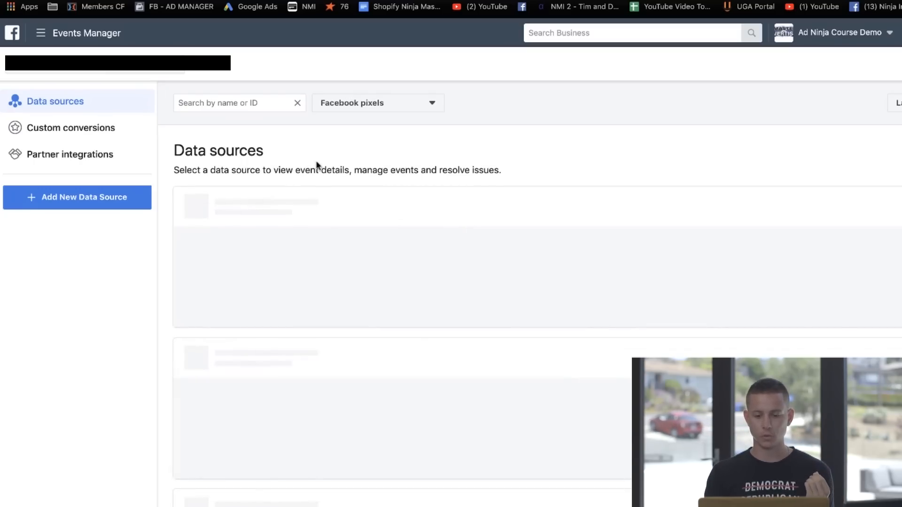
click(41, 33)
click(107, 352)
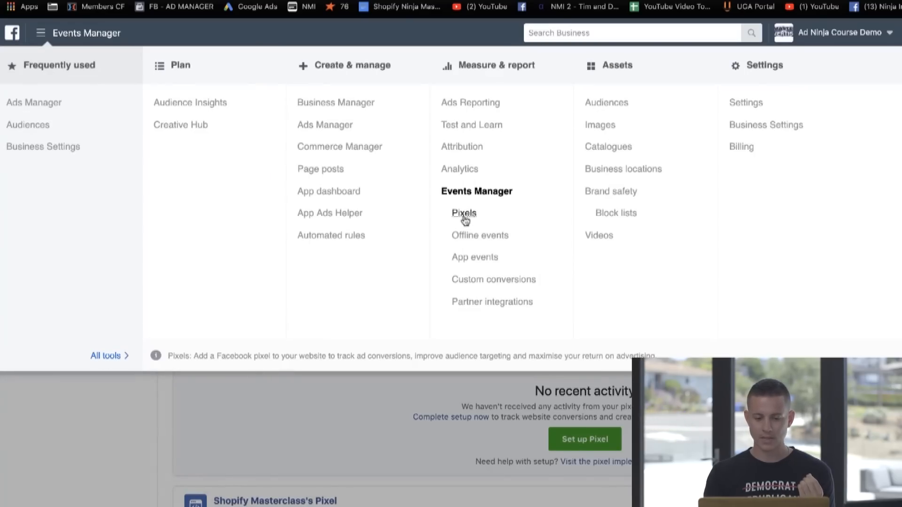
click(300, 417)
scroll(448, 378, down, 1)
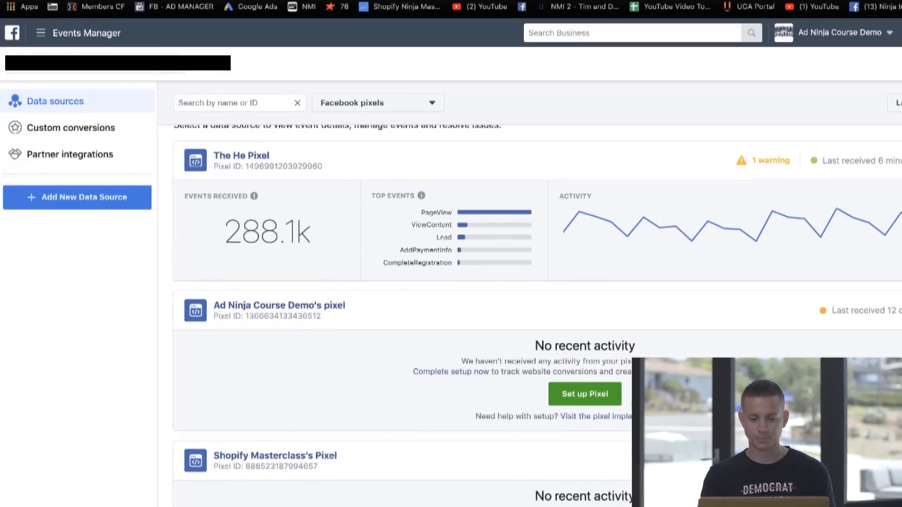
Step: Copy the manual installation code of Ad Ninja Course Demo's pixel and proceed through its setup to the event options
click(598, 394)
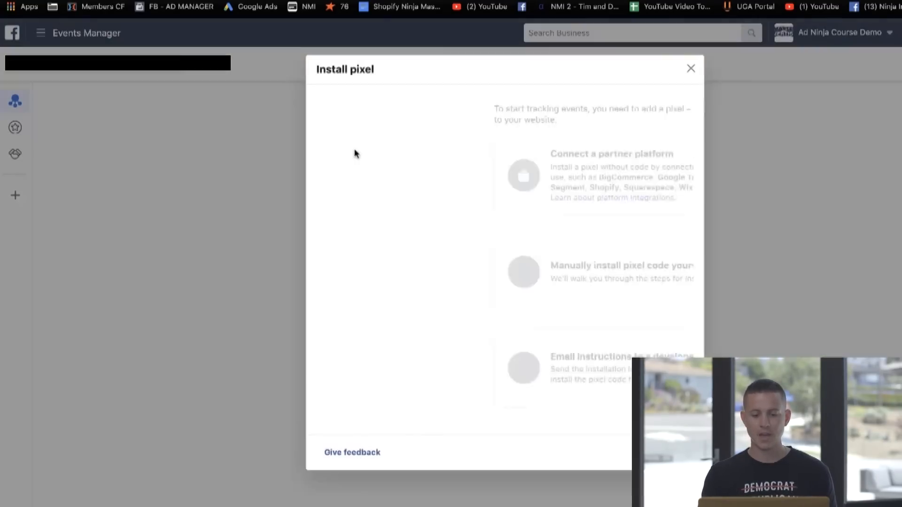
click(489, 266)
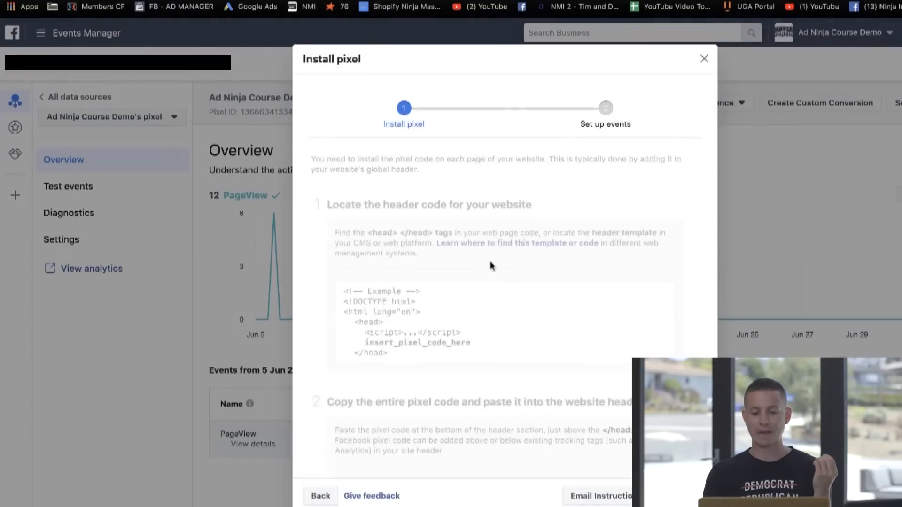
scroll(442, 272, down, 4)
click(503, 375)
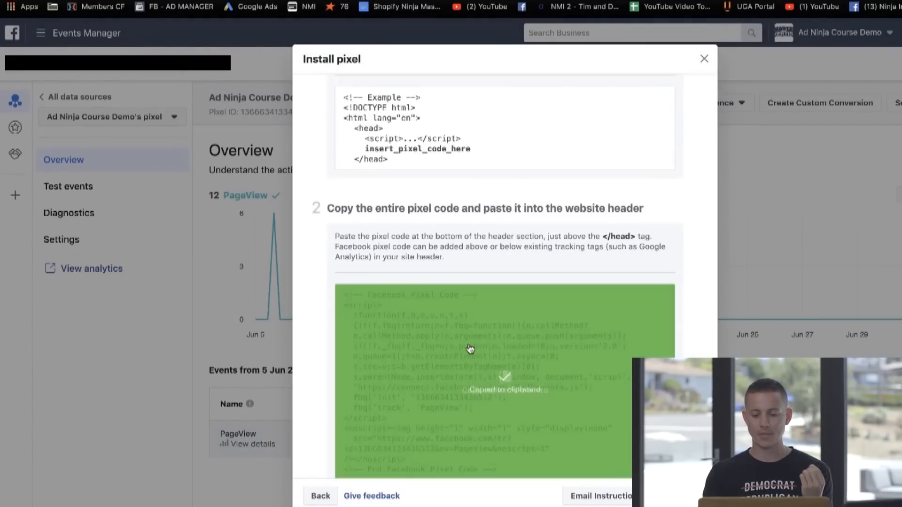
scroll(508, 348, down, 2)
scroll(447, 333, up, 3)
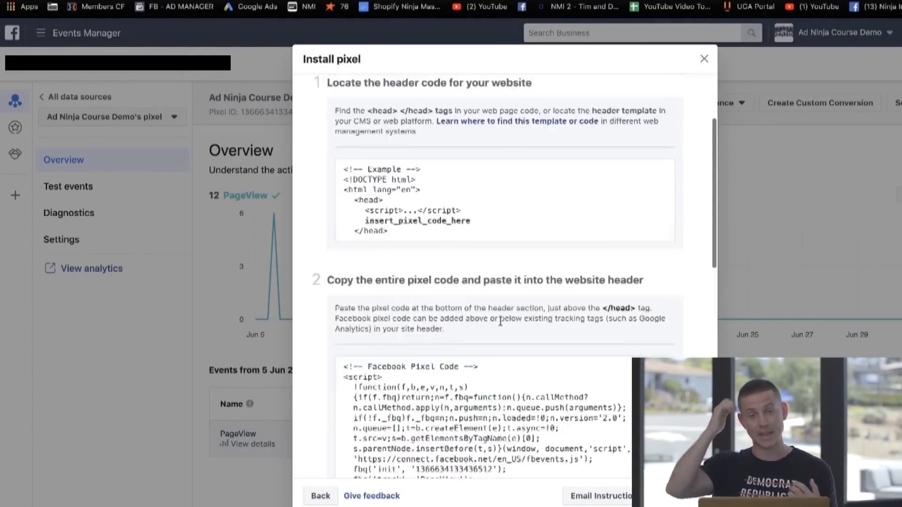
scroll(448, 333, down, 2)
click(682, 496)
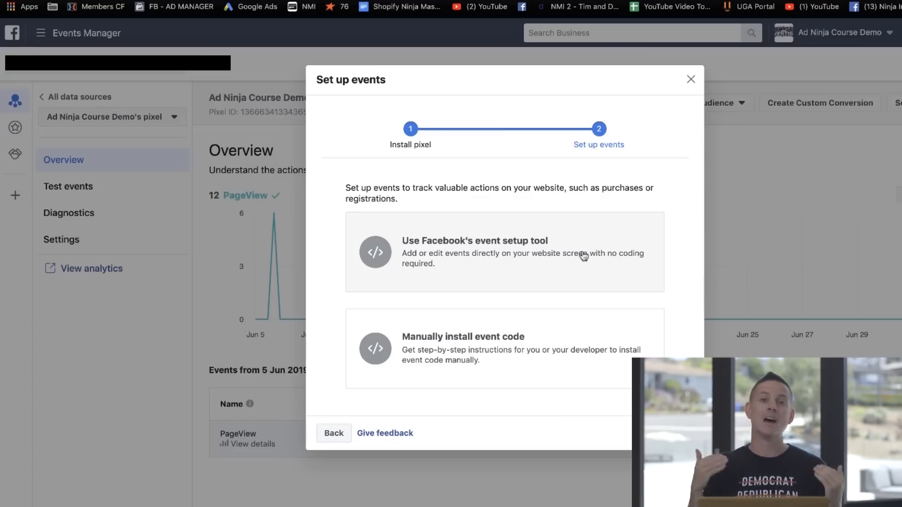
click(690, 79)
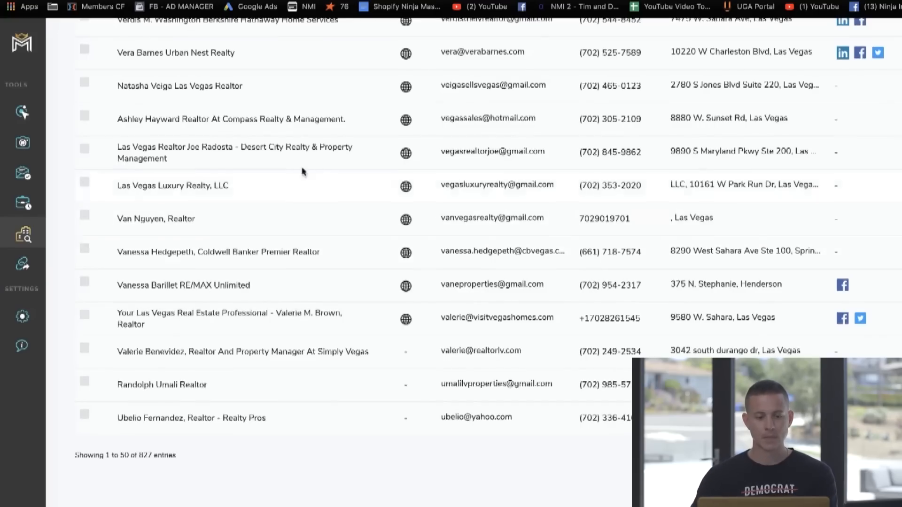
Step: Return to the BHHS Nevada Properties lead's website from the lead list and check it with Facebook Pixel Helper
scroll(303, 172, up, 20)
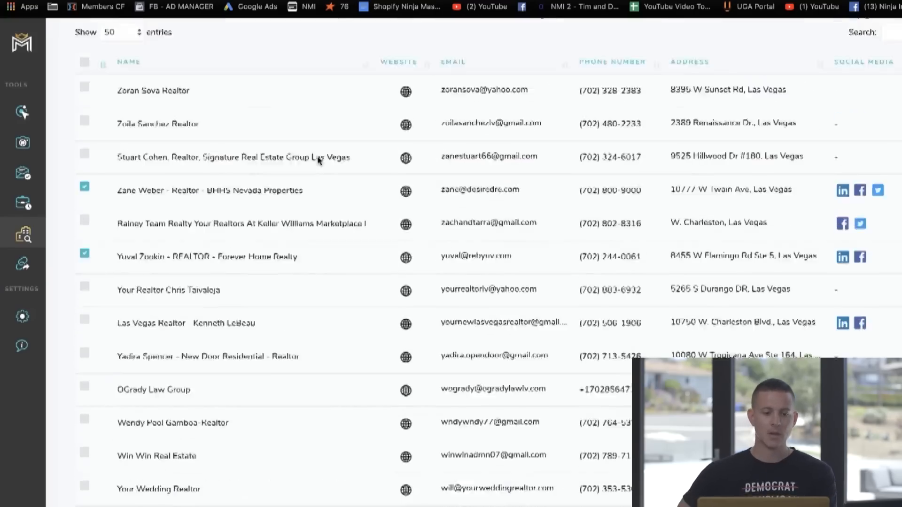
click(407, 327)
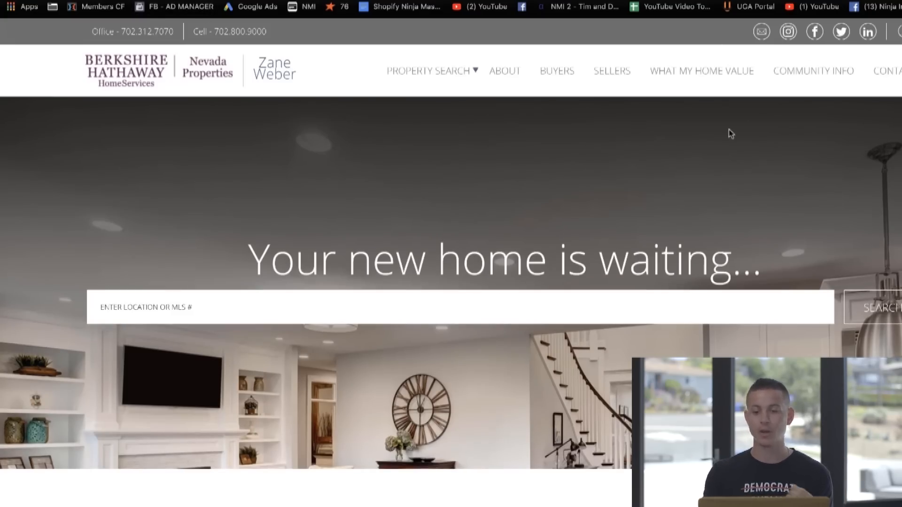
click(775, 6)
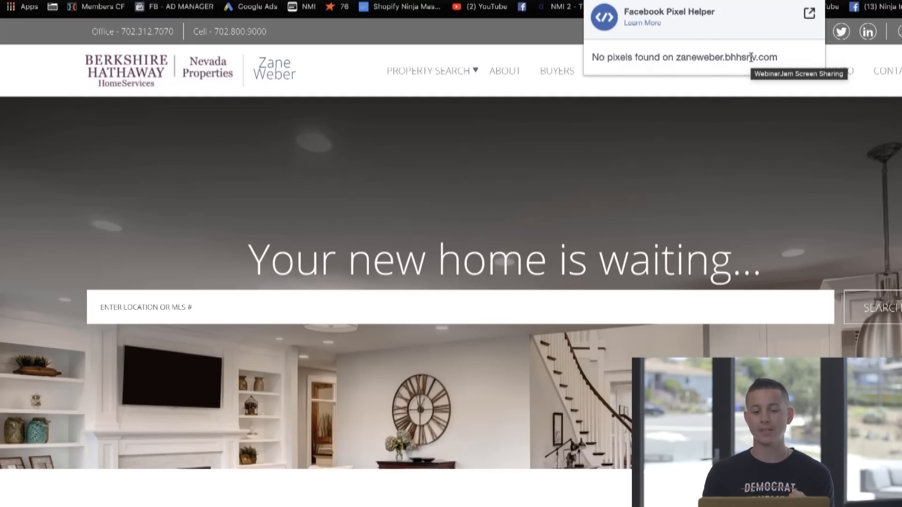
click(697, 169)
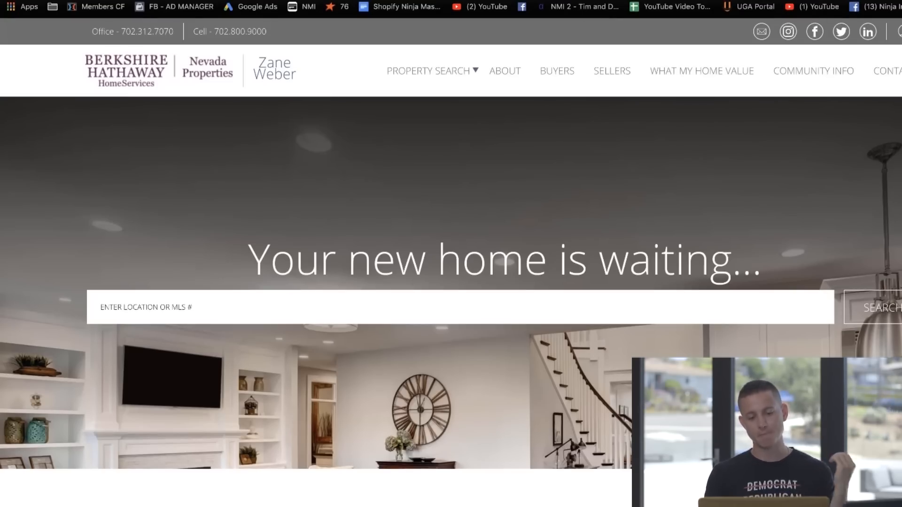
Step: Switch from Events Manager to Audiences and start a Custom Audience based on website traffic
click(282, 1)
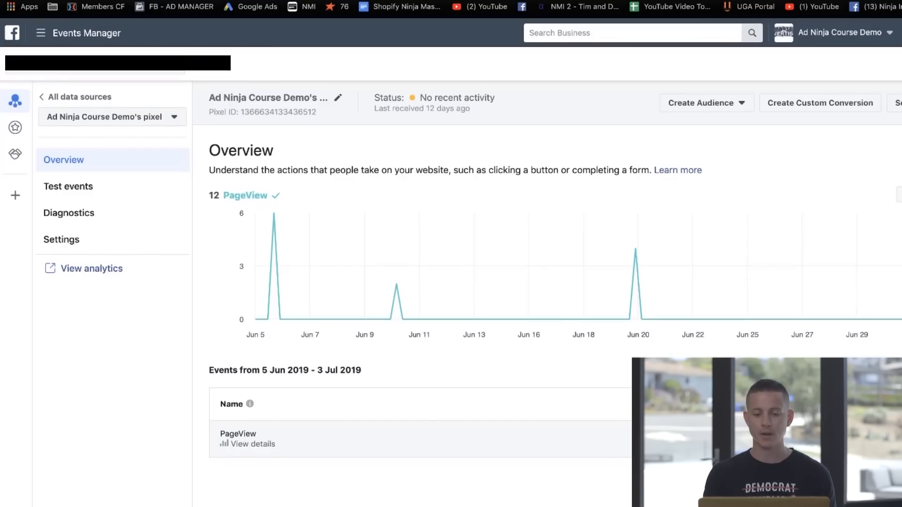
click(70, 37)
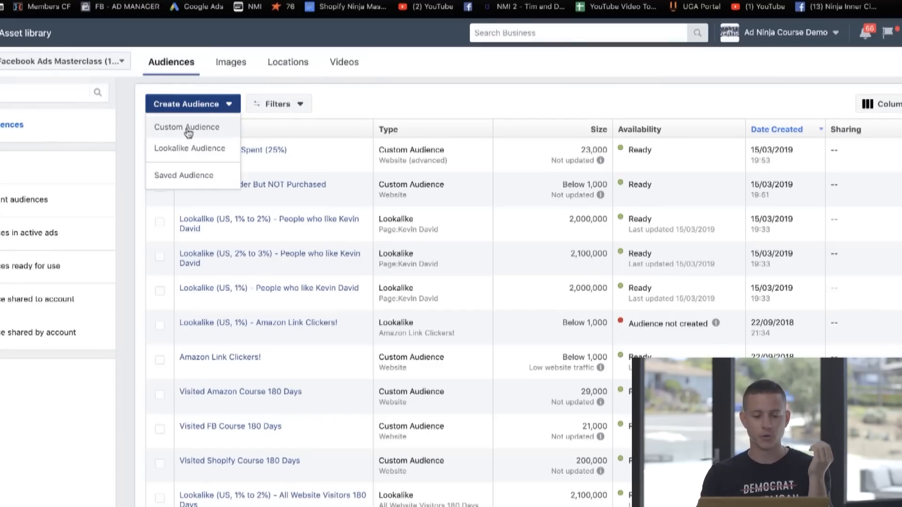
click(188, 133)
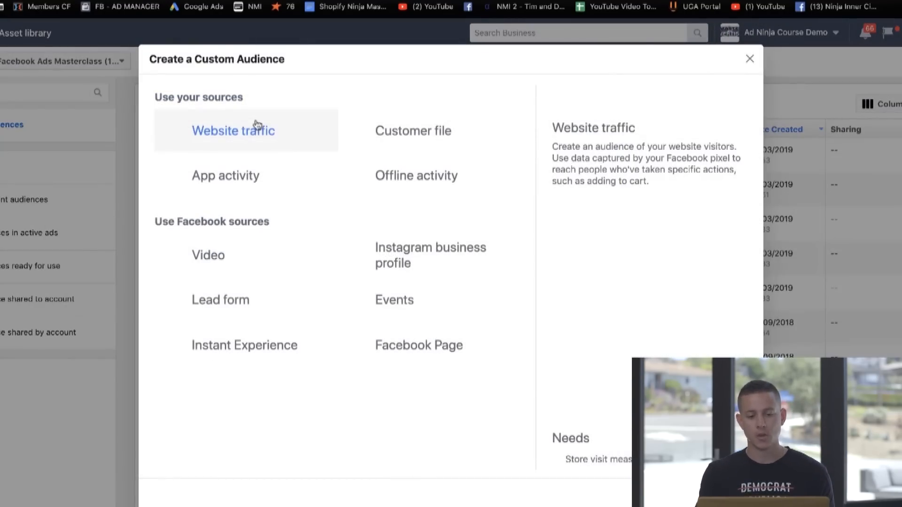
click(257, 126)
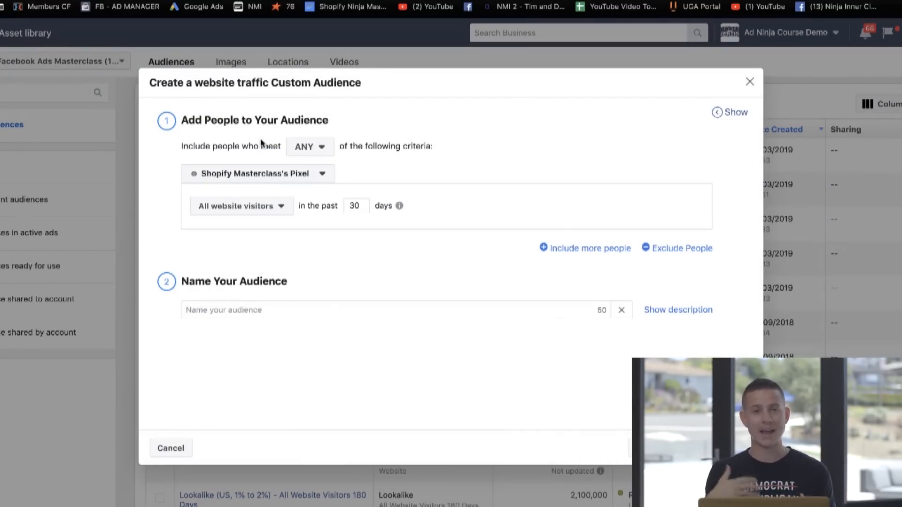
Step: Set the audience criterion to people who visited specific web pages and paste the page URL to match
click(259, 206)
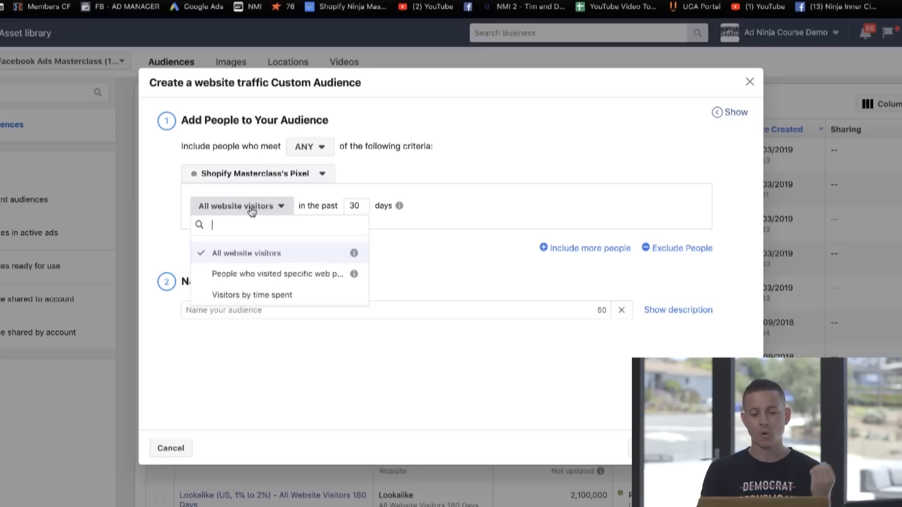
click(273, 274)
click(282, 242)
key(ctrl+v)
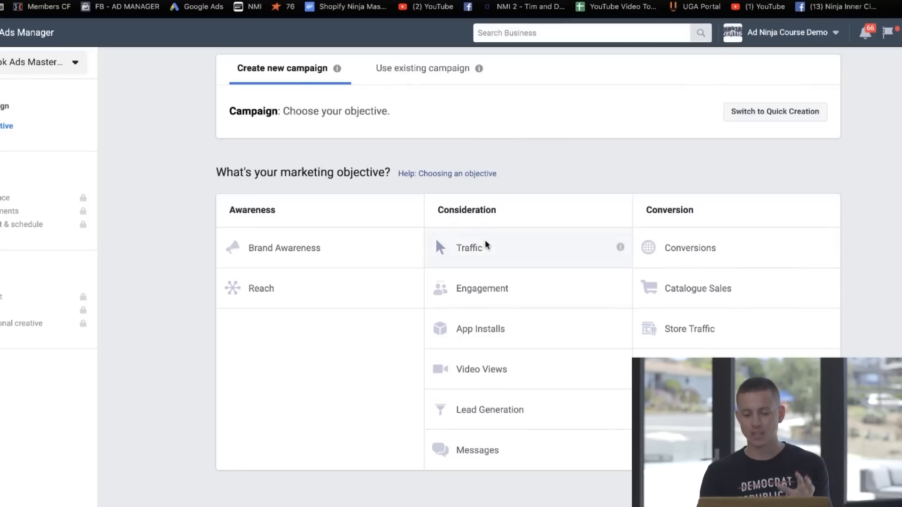
Step: Choose the Traffic objective, name the campaign "Retargeting" followed by the lead's first name, and continue to the ad set
click(493, 248)
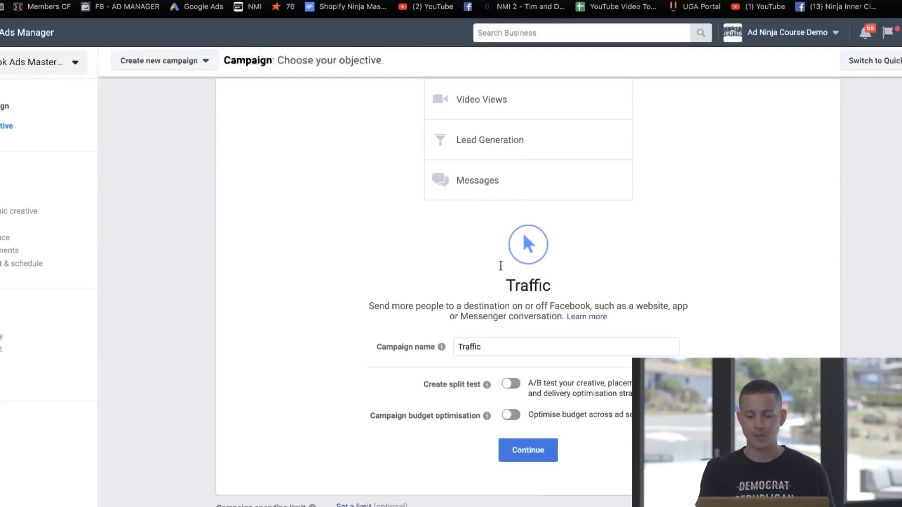
text(Retargeting Zane)
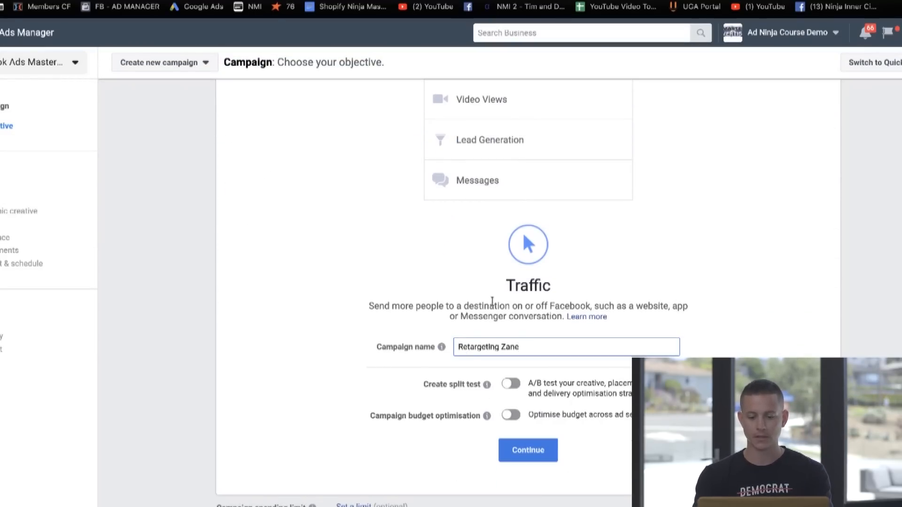
click(266, 1)
key(ctrl+Tab)
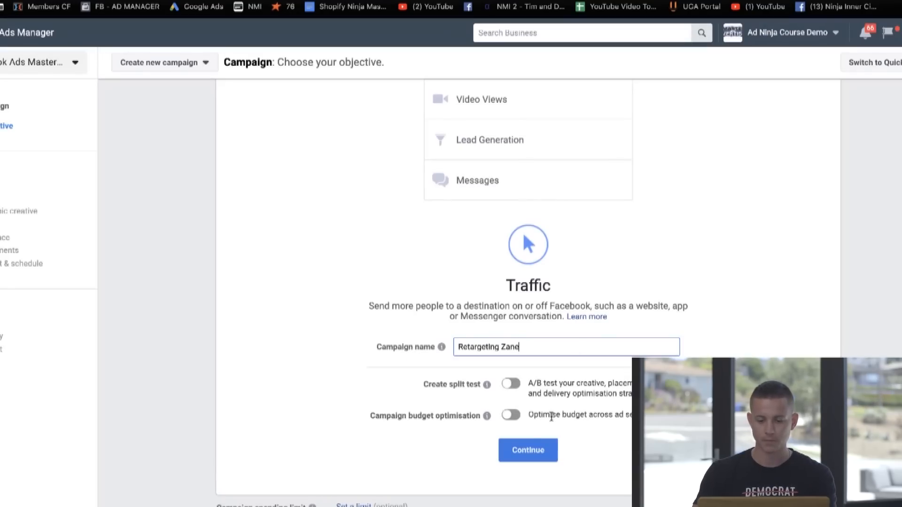
click(528, 450)
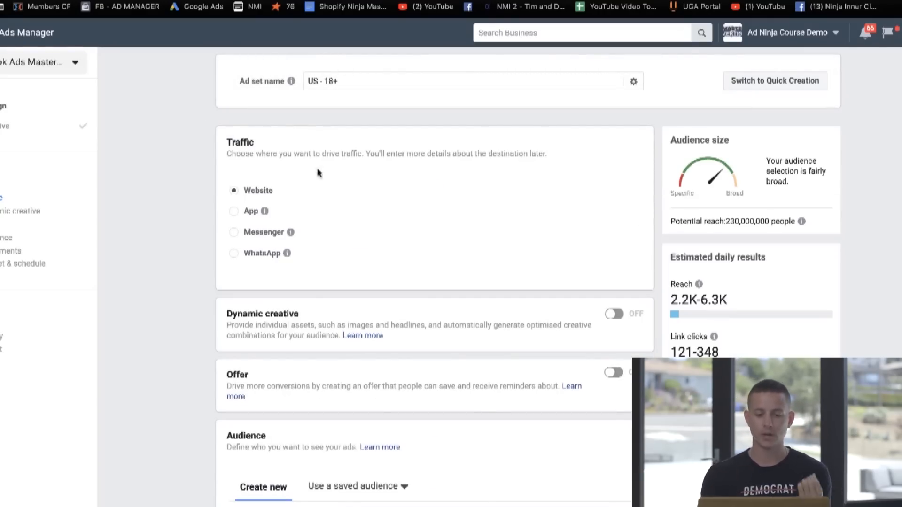
Step: Name the ad set LV Real Estate
triple_click(364, 80)
text(LV Real Estate)
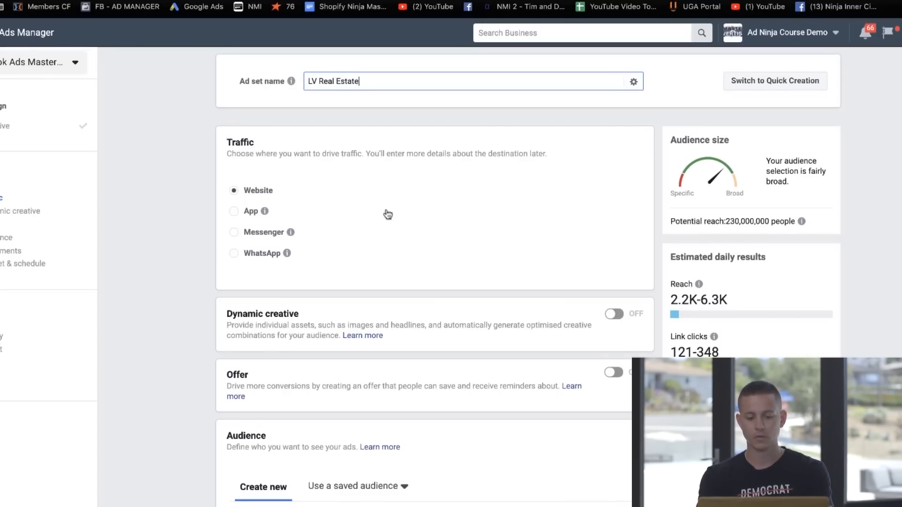
Step: Try to find the lead's Custom Audience for the ad set, and clear the search
scroll(386, 211, down, 5)
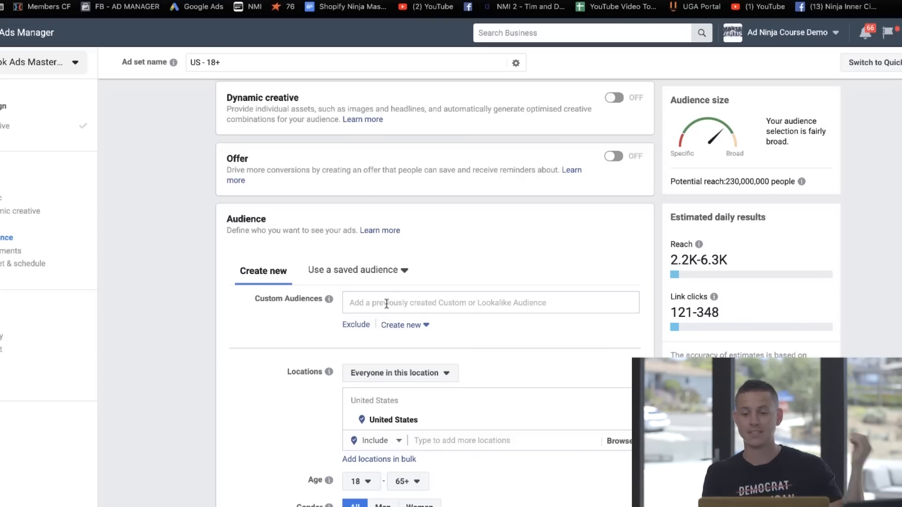
click(382, 299)
text(Z)
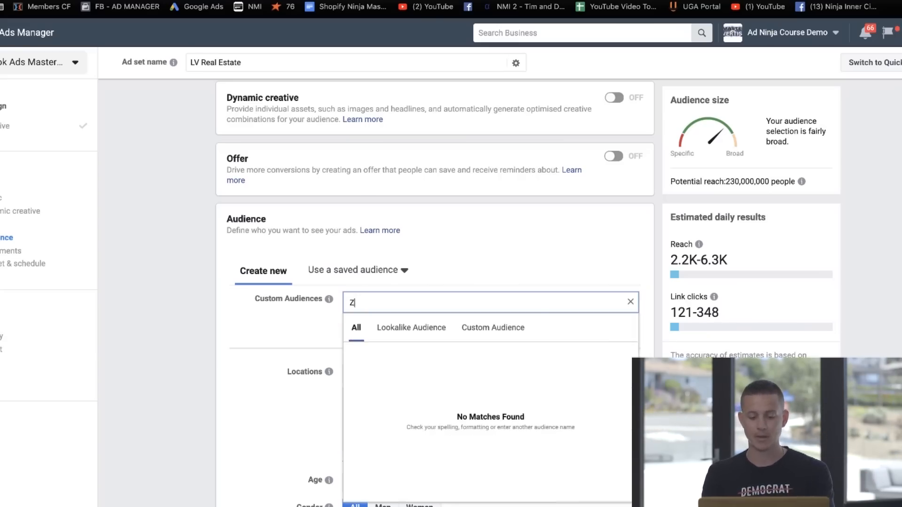
text(ane Custom A)
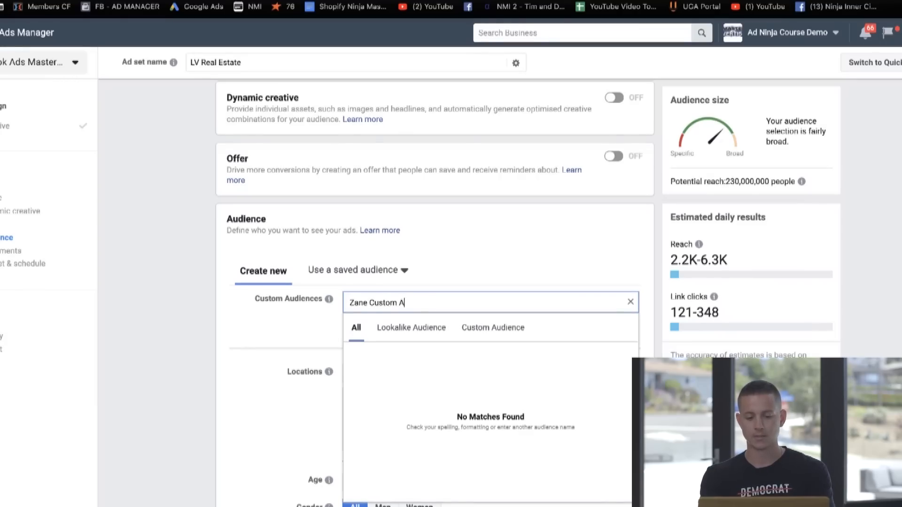
text(udience)
key(ctrl+a)
key(BackSpace)
click(254, 324)
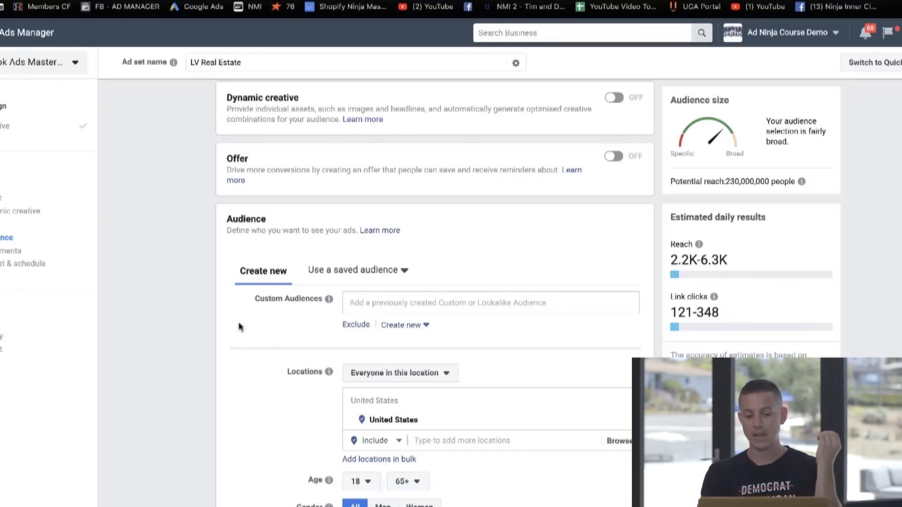
Step: Target people who live in this location and replace United States with Las Vegas, DMA as the audience location
scroll(255, 323, down, 2)
click(394, 264)
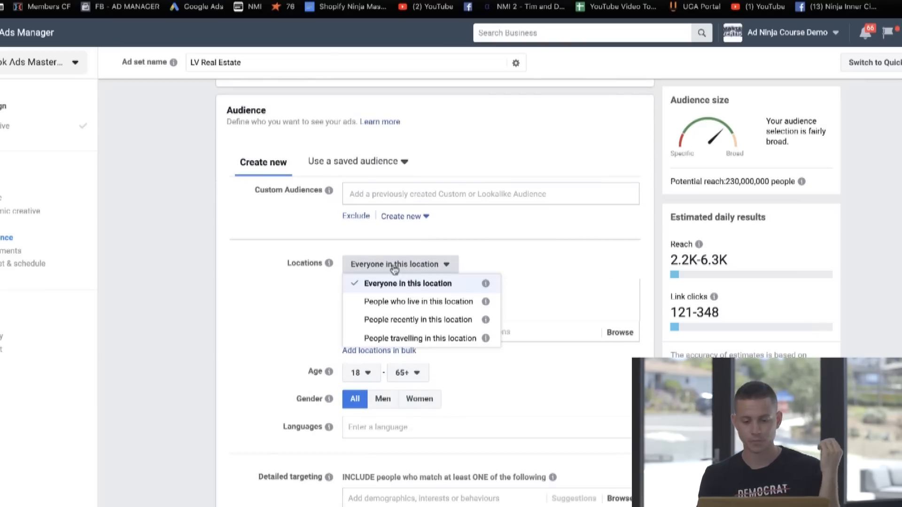
click(417, 303)
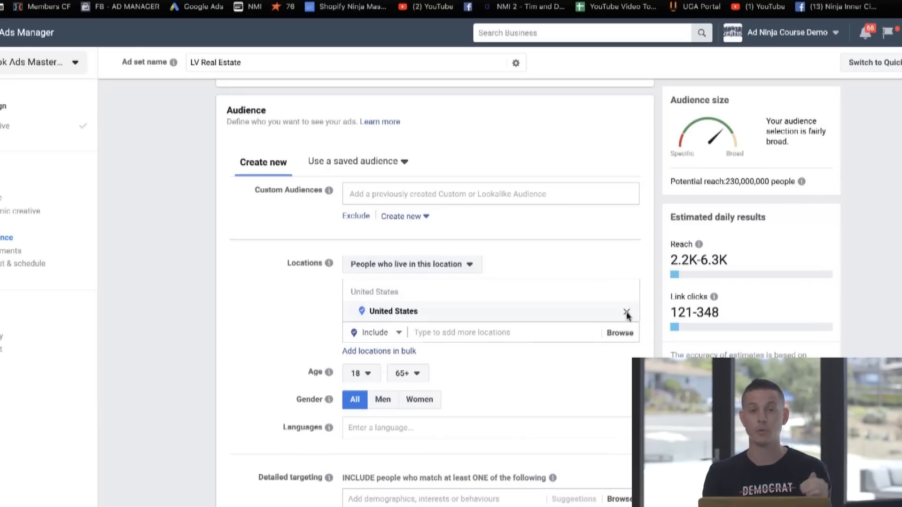
click(627, 315)
click(442, 352)
text(La)
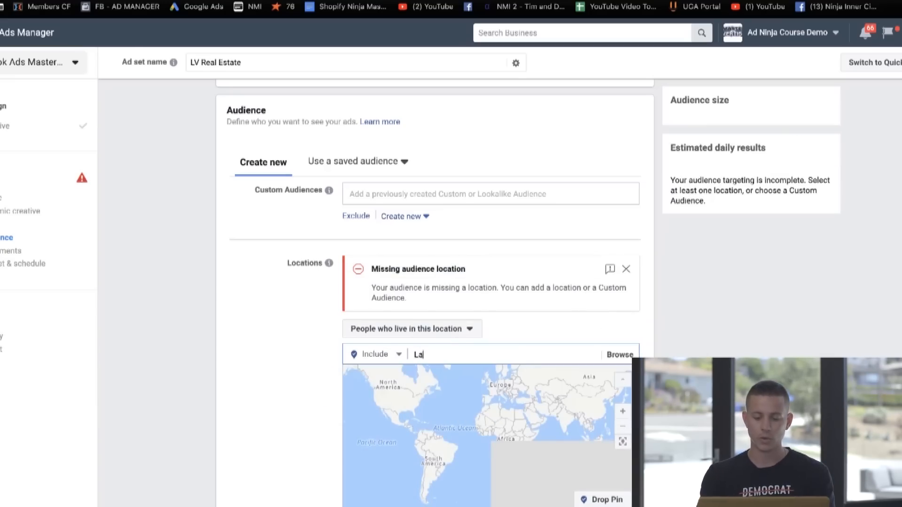
text(s Vegas)
key(Return)
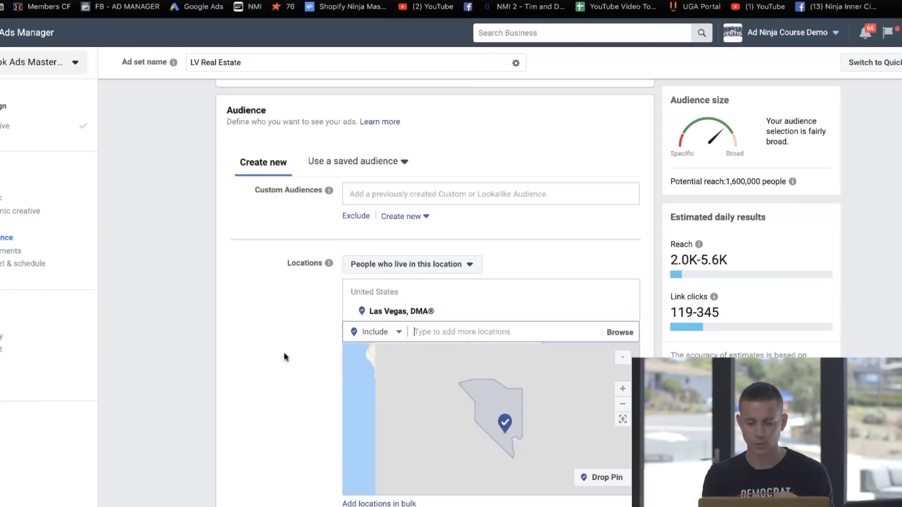
Step: Set the audience's minimum age to 25 and its language to English (All)
scroll(274, 356, down, 2)
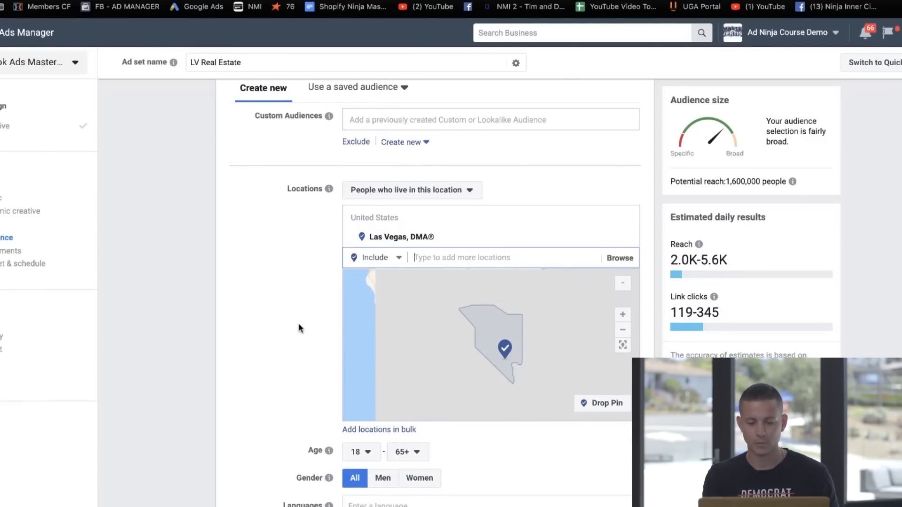
scroll(299, 328, down, 1)
scroll(300, 327, down, 1)
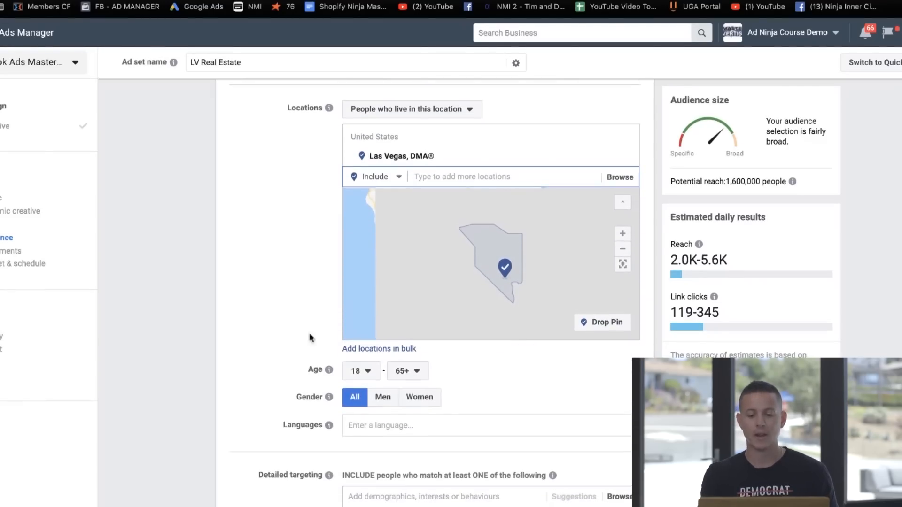
click(357, 371)
scroll(362, 269, down, 1)
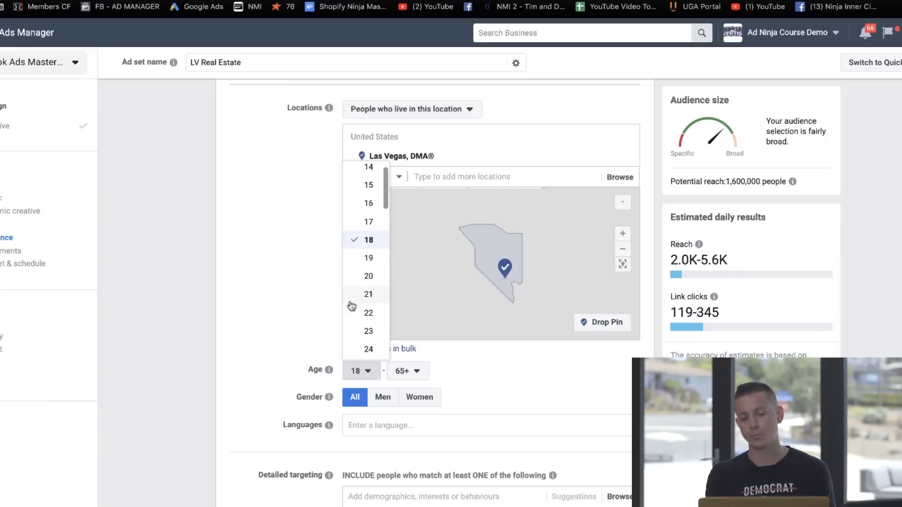
scroll(369, 332, down, 3)
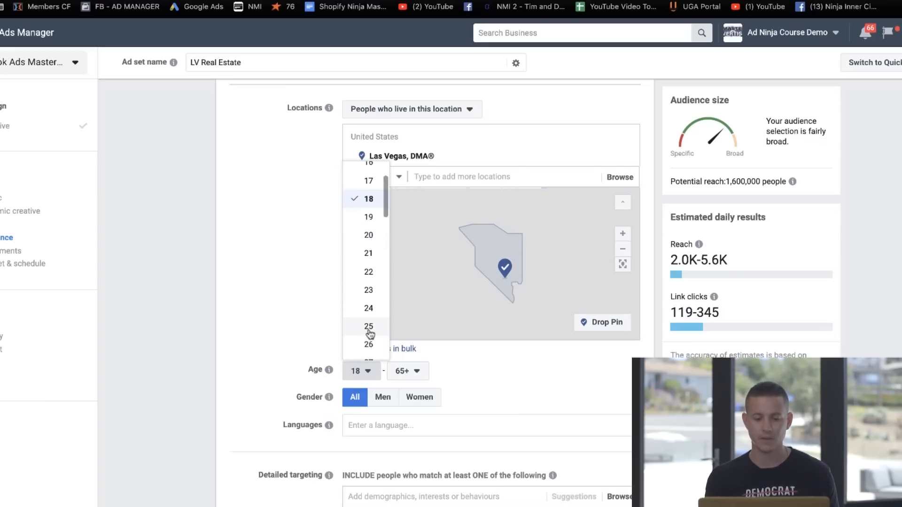
click(370, 326)
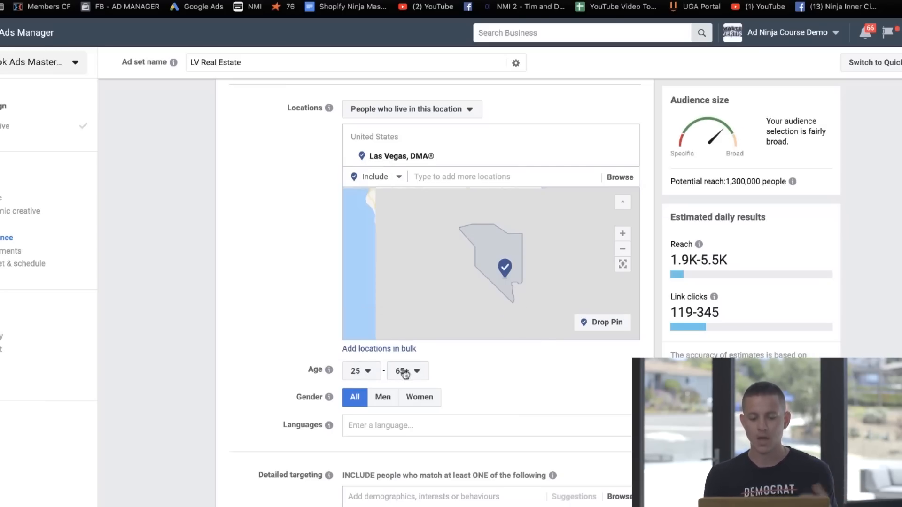
click(385, 418)
text(english)
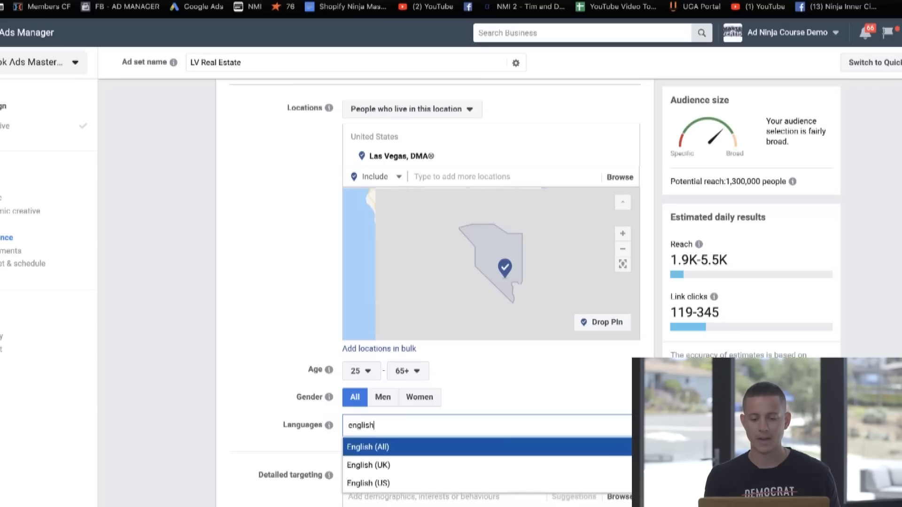
key(Return)
Step: Switch the ad set from automatic to edited placements and keep only Feeds among the Facebook placements
scroll(234, 260, down, 2)
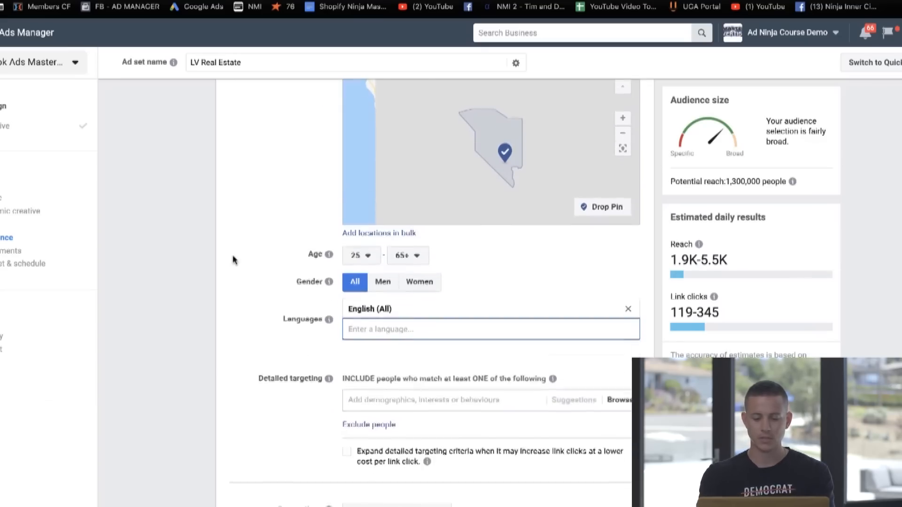
scroll(297, 404, down, 2)
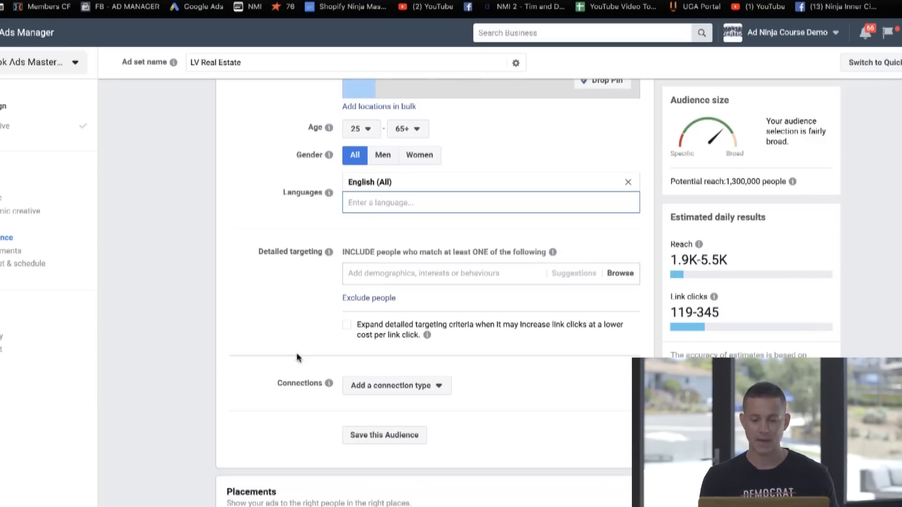
scroll(296, 358, down, 2)
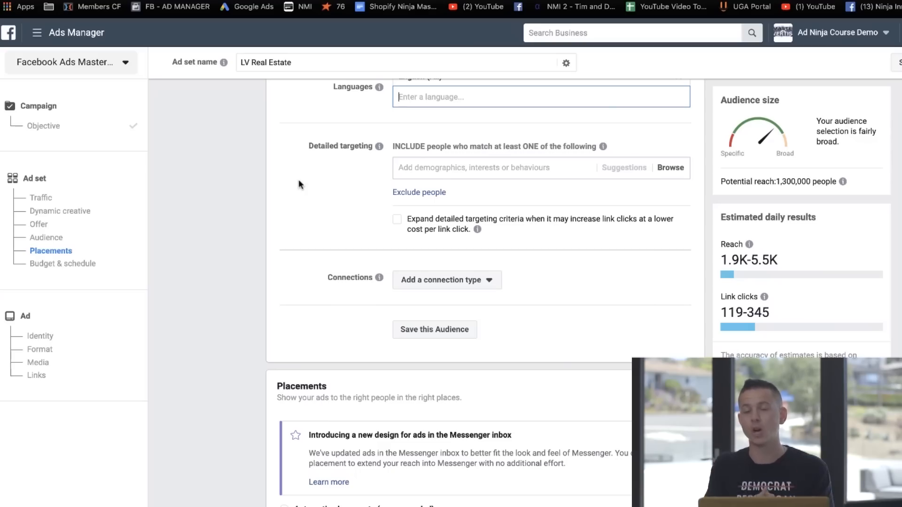
scroll(301, 184, down, 7)
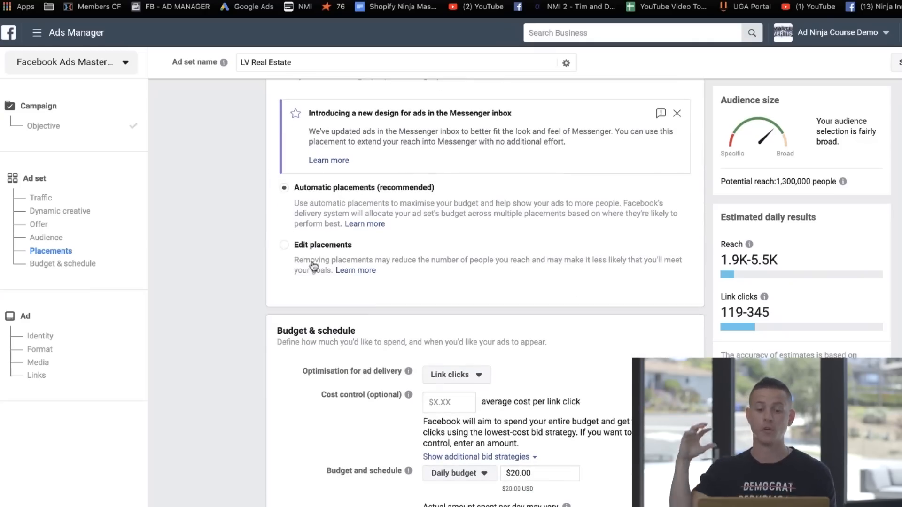
click(283, 245)
scroll(376, 206, down, 2)
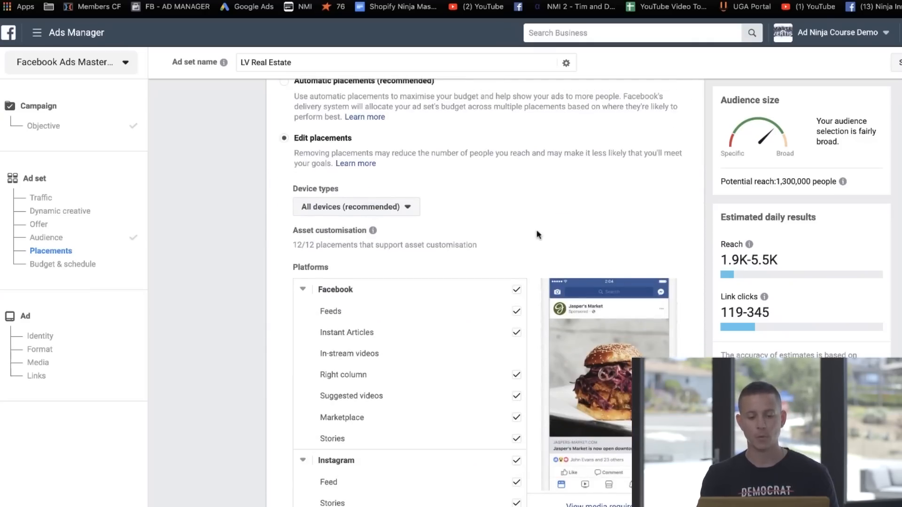
scroll(533, 226, down, 1)
click(517, 228)
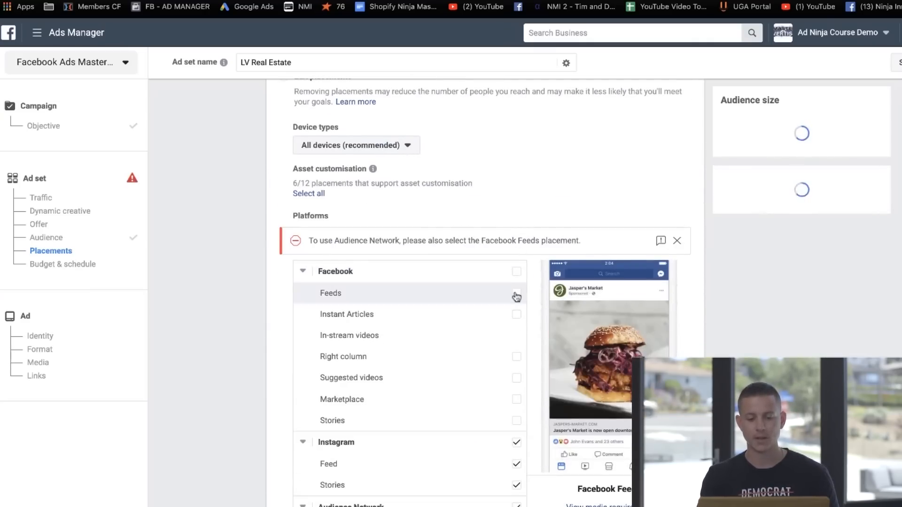
click(466, 291)
Step: Exclude Instagram Stories and all Audience Network and Messenger placements
scroll(466, 291, down, 1)
click(516, 383)
scroll(489, 364, down, 1)
click(516, 332)
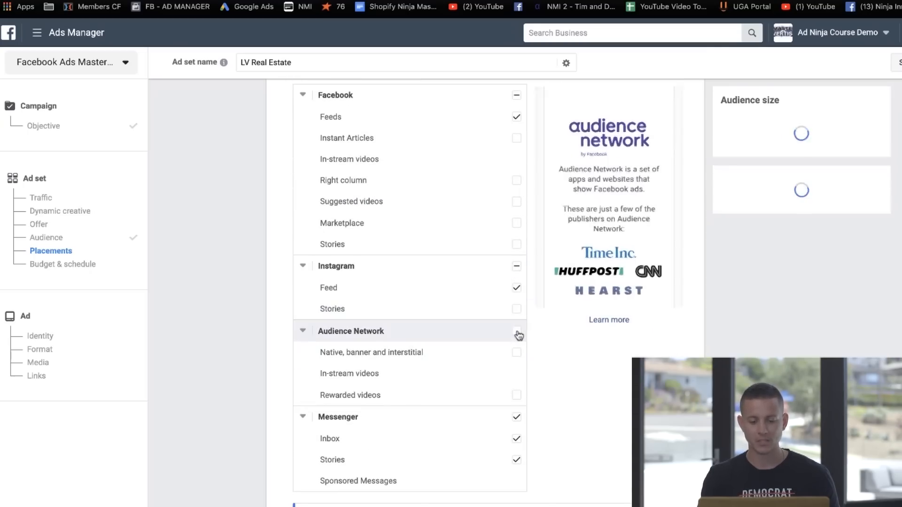
click(516, 418)
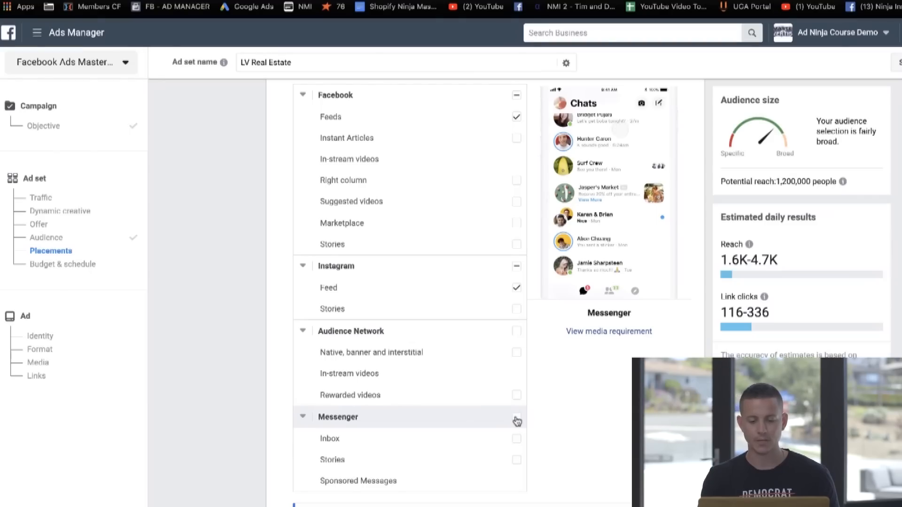
Step: Look over the Budget & schedule settings and proceed to the ad setup
scroll(517, 421, down, 8)
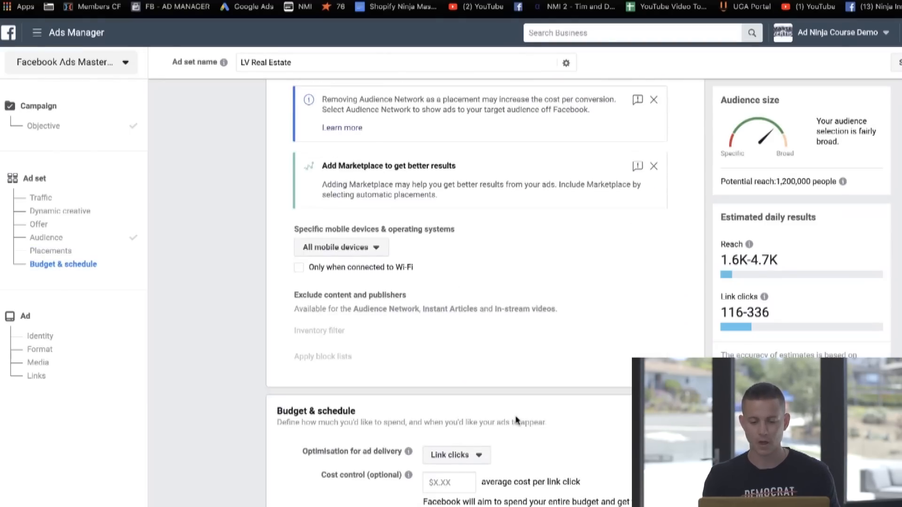
scroll(516, 419, down, 3)
scroll(518, 383, down, 1)
scroll(383, 306, down, 1)
scroll(372, 280, down, 2)
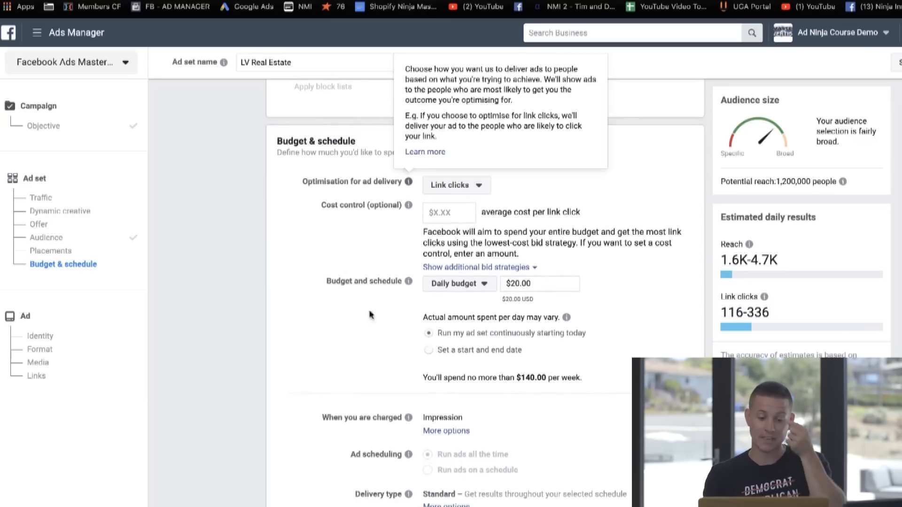
scroll(375, 213, down, 2)
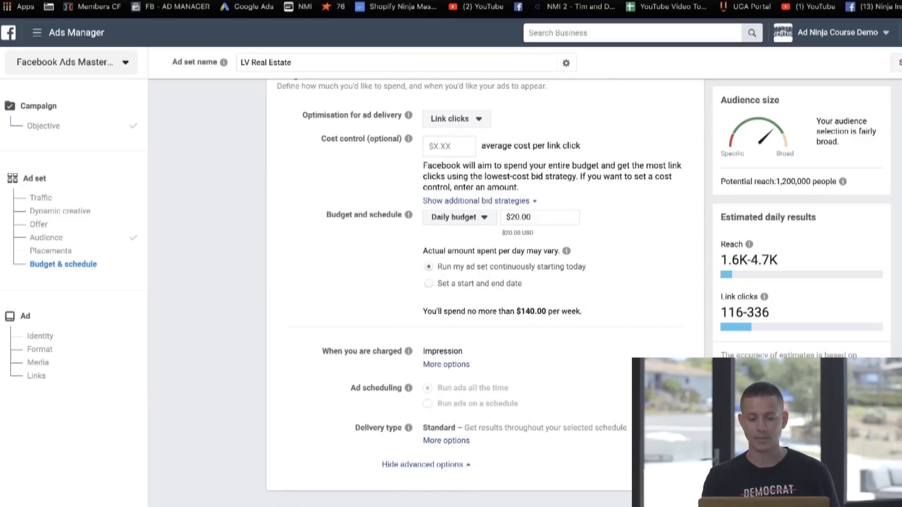
click(682, 502)
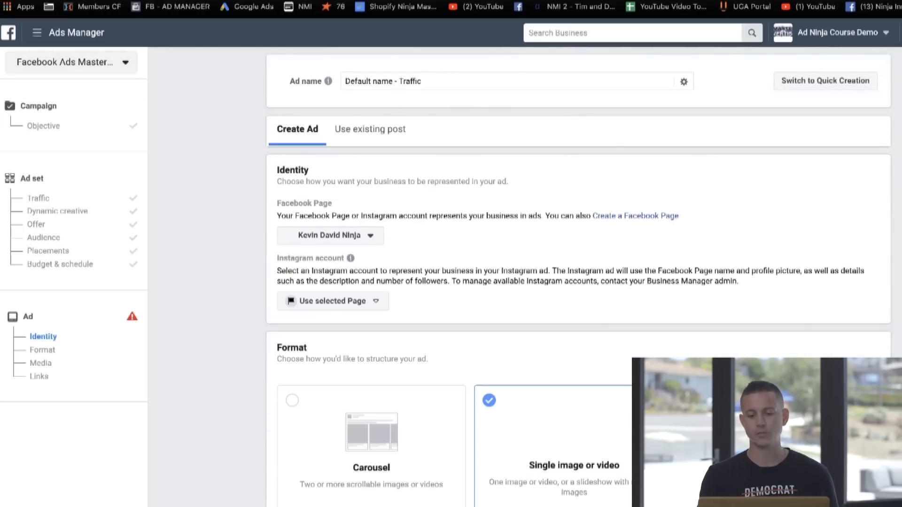
Step: Return to the ad set's budget, set the daily budget to $5.00, and continue to the ad setup
click(54, 266)
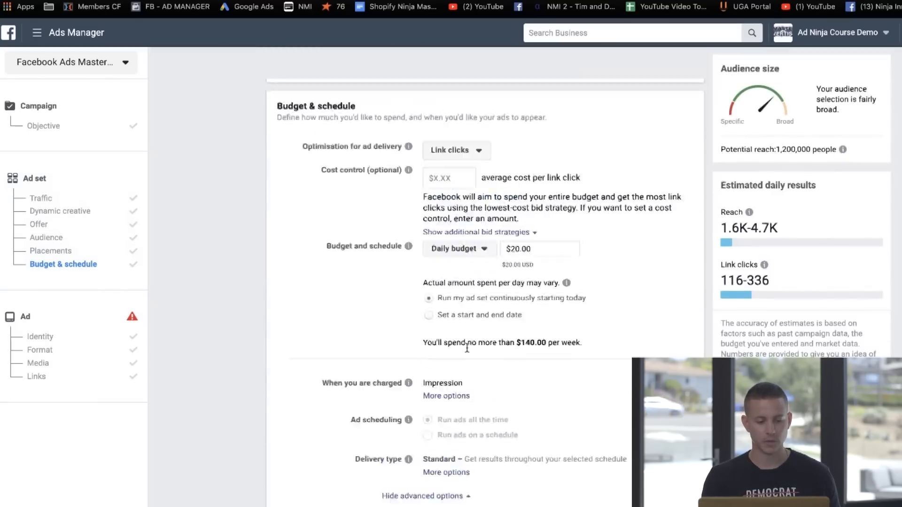
click(532, 216)
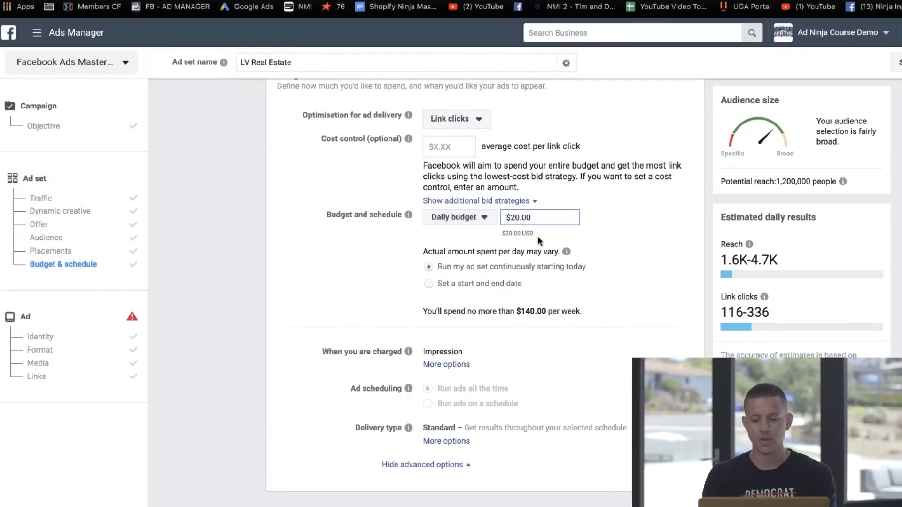
key(BackSpace)
key(BackSpace)
text(5)
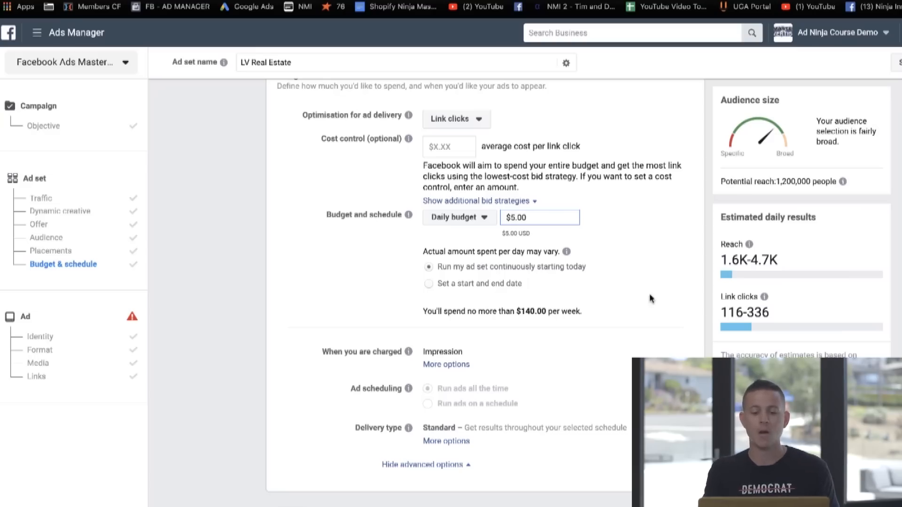
click(523, 236)
click(869, 494)
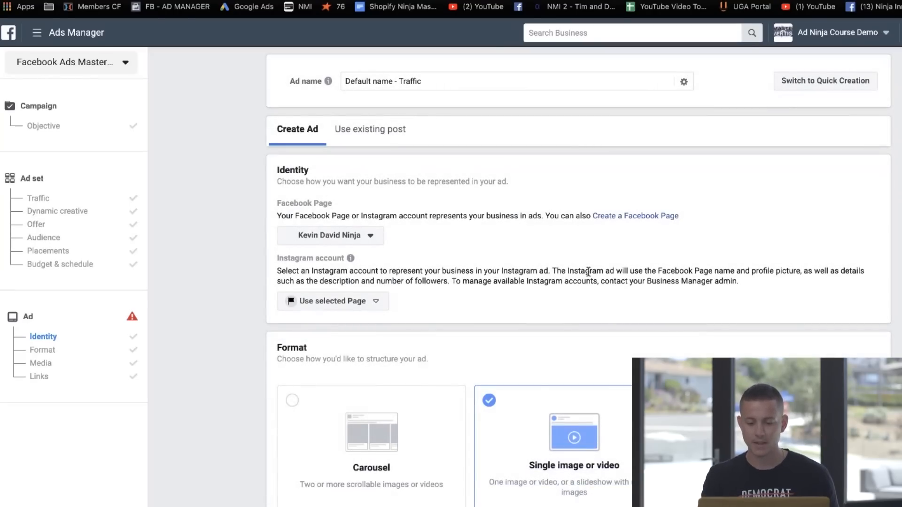
Step: Keep the single image format and search the free stock images for "real estate agent" for the ad's media
scroll(589, 275, down, 4)
scroll(589, 275, down, 3)
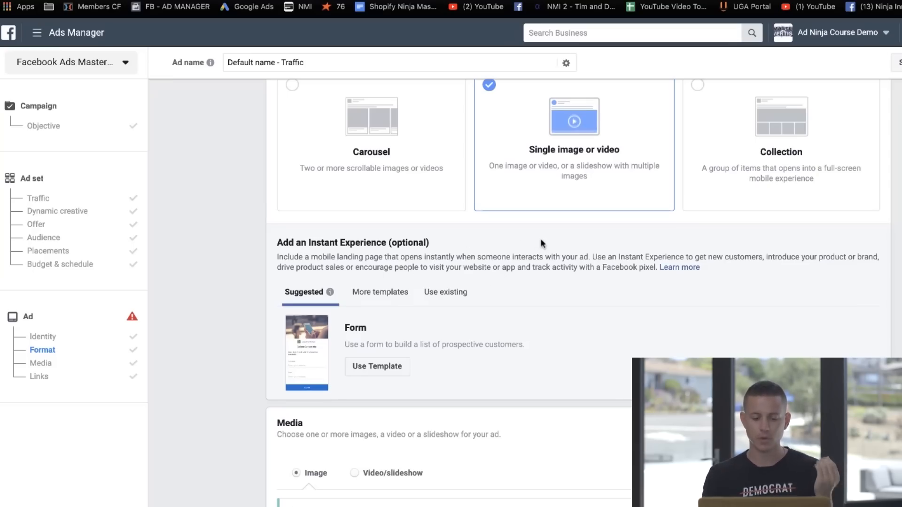
scroll(541, 242, down, 6)
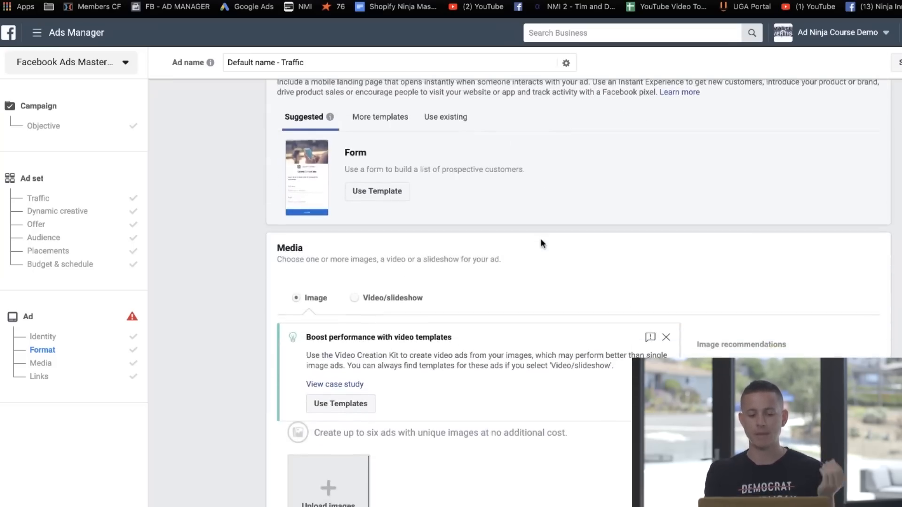
scroll(541, 239, down, 2)
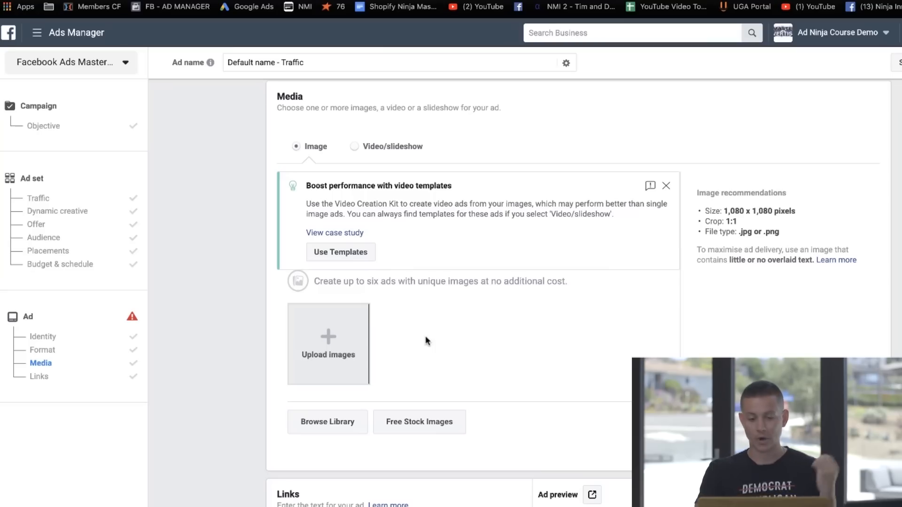
click(419, 413)
text(real estate agent)
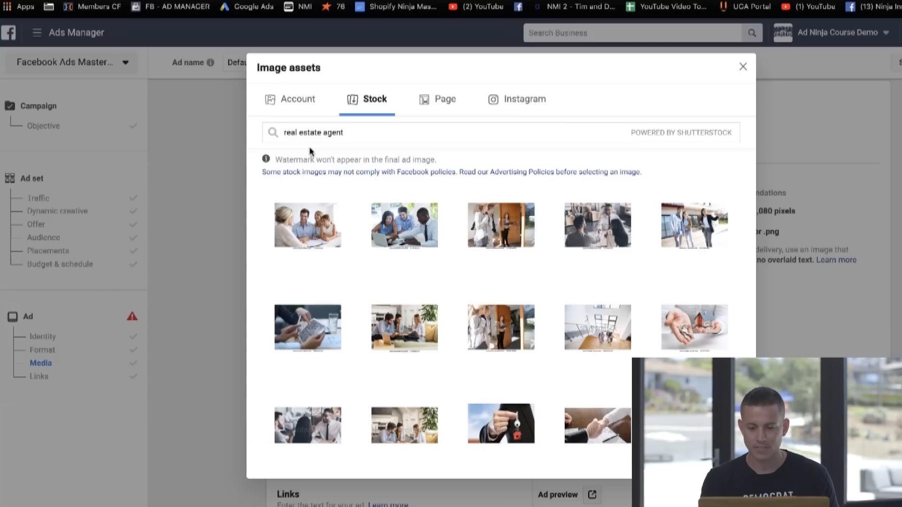
Step: Select the stock photo of a suited person holding a key with a red house keyring and confirm it as the ad image
scroll(403, 220, down, 1)
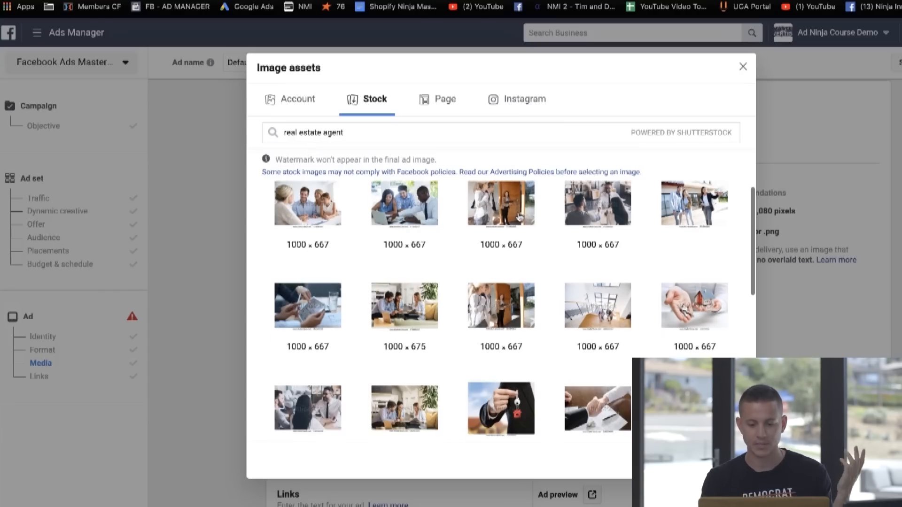
scroll(519, 221, down, 1)
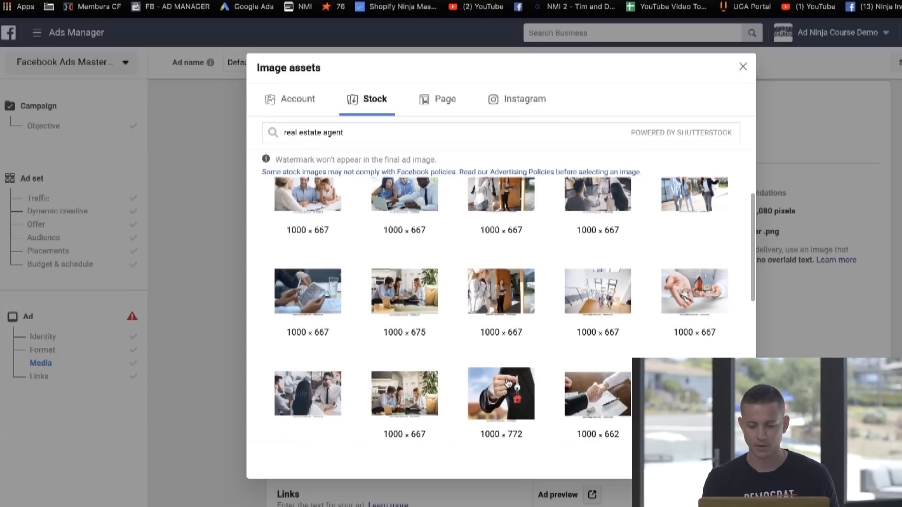
click(508, 384)
scroll(527, 413, down, 1)
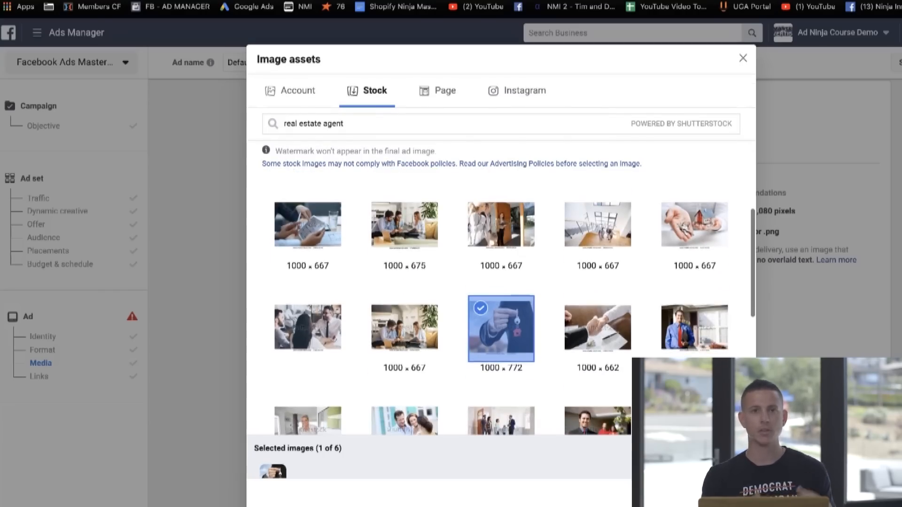
click(731, 493)
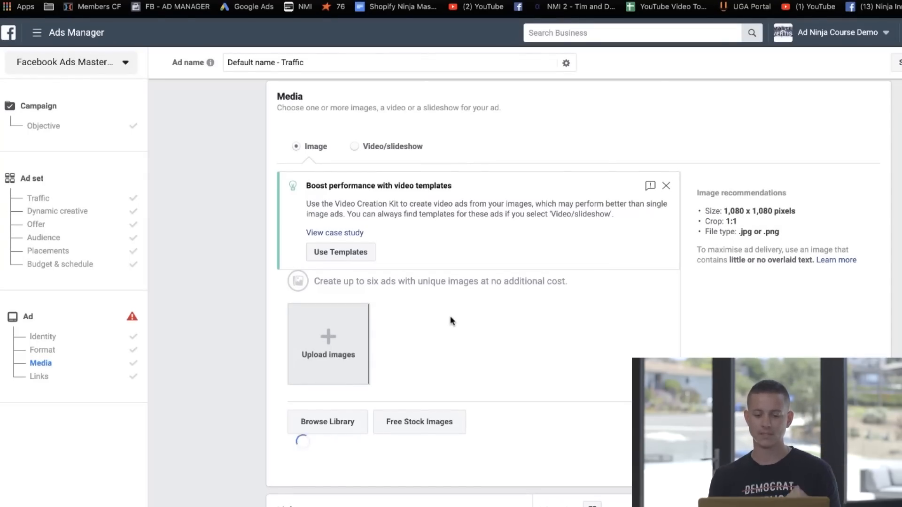
Step: Get the address of the real estate agent's Contact Form page and paste it as the ad's Website URL
scroll(404, 316, down, 1)
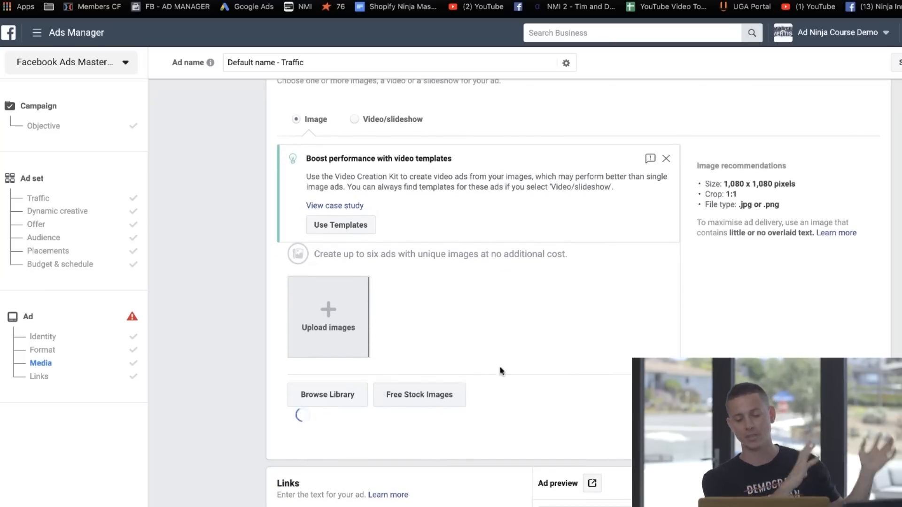
scroll(588, 310, down, 1)
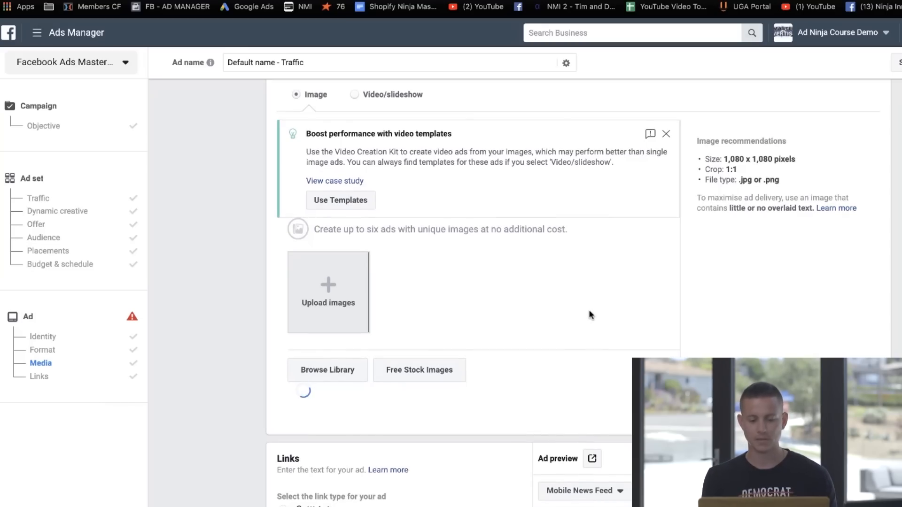
scroll(590, 315, down, 5)
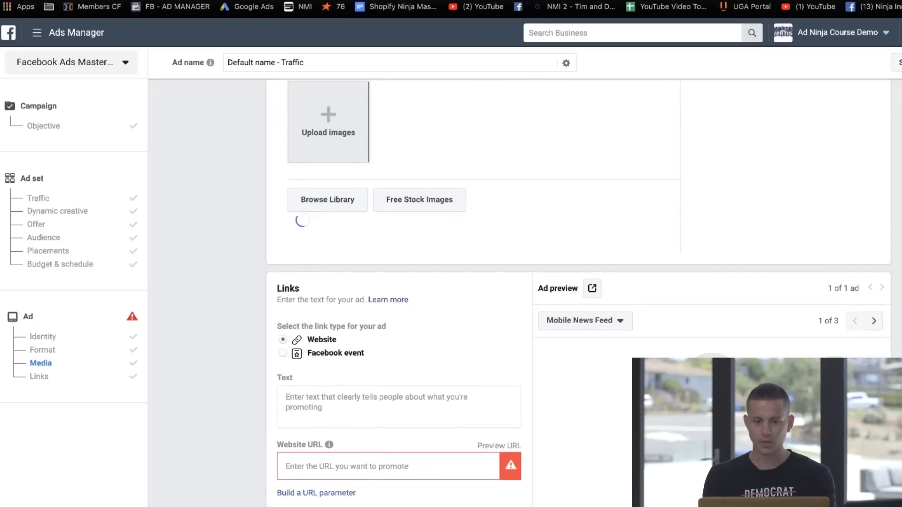
key(ctrl+Tab)
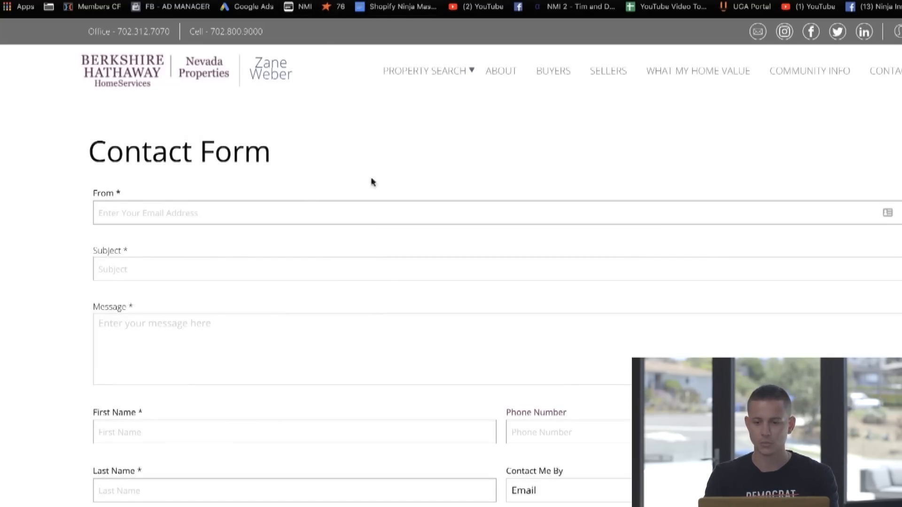
scroll(408, 167, down, 4)
scroll(312, 207, up, 4)
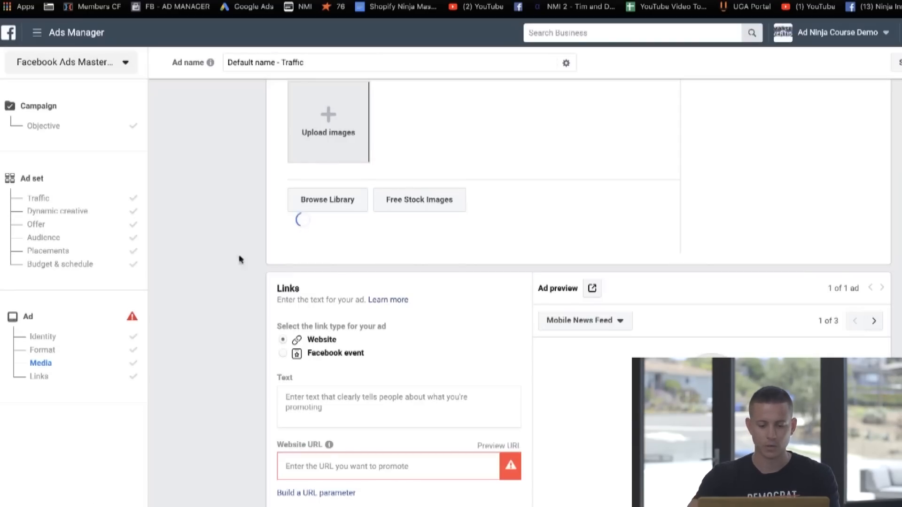
click(325, 466)
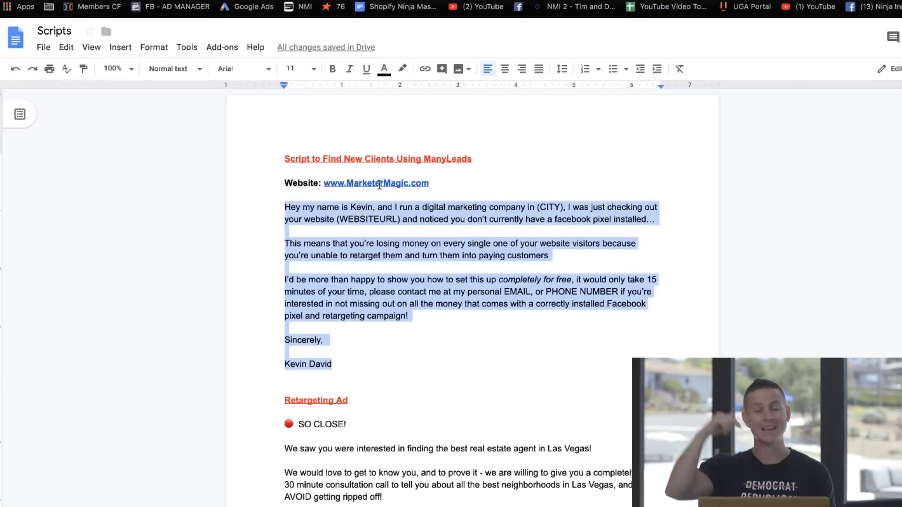
Step: Switch to the Scripts document in Google Docs and read through the Retargeting Ad copy, including its phone number placeholder
scroll(393, 258, down, 4)
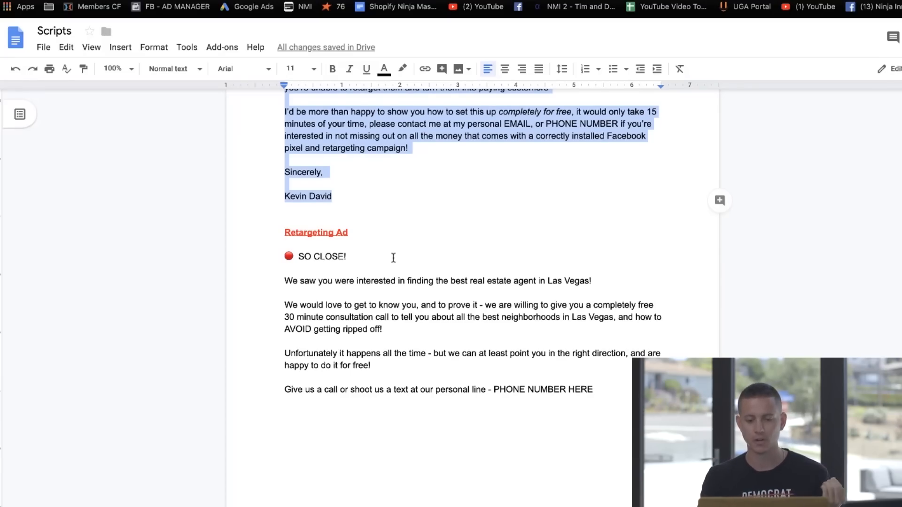
scroll(370, 235, up, 4)
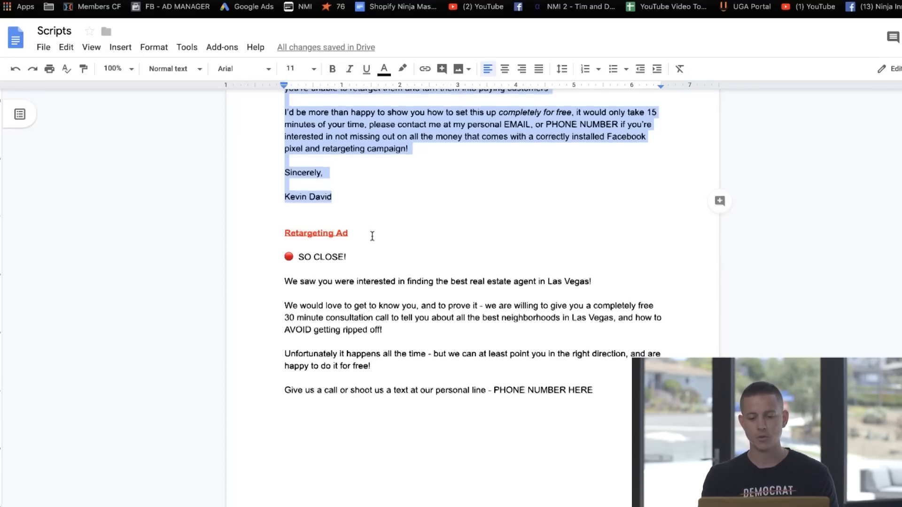
scroll(437, 259, down, 1)
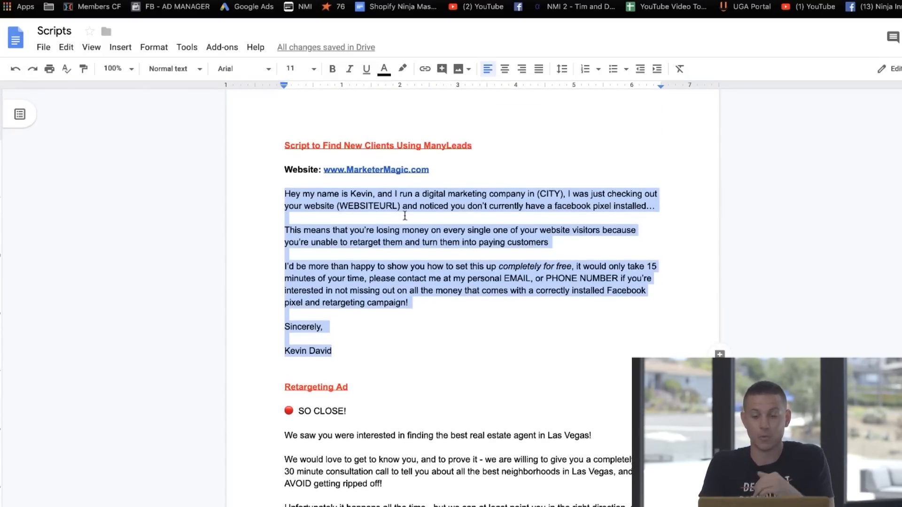
scroll(404, 215, down, 3)
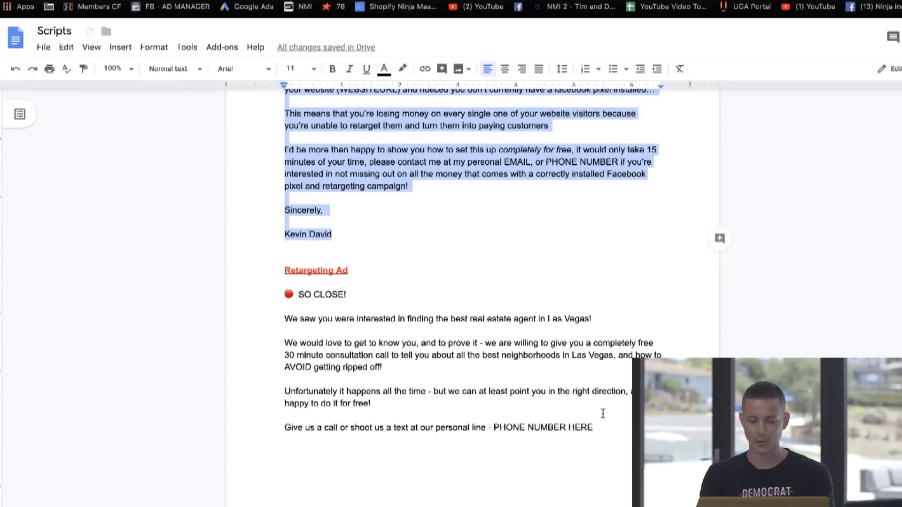
drag(604, 428, 258, 299)
scroll(428, 325, down, 1)
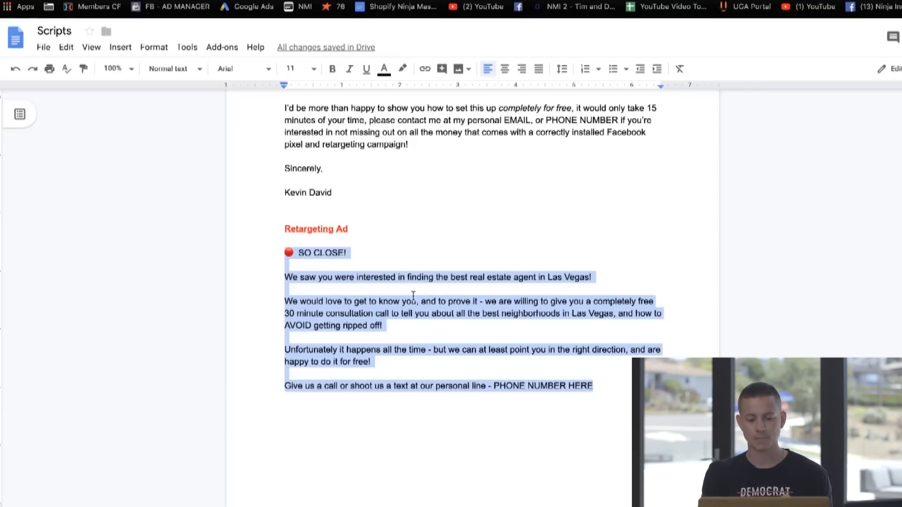
click(358, 366)
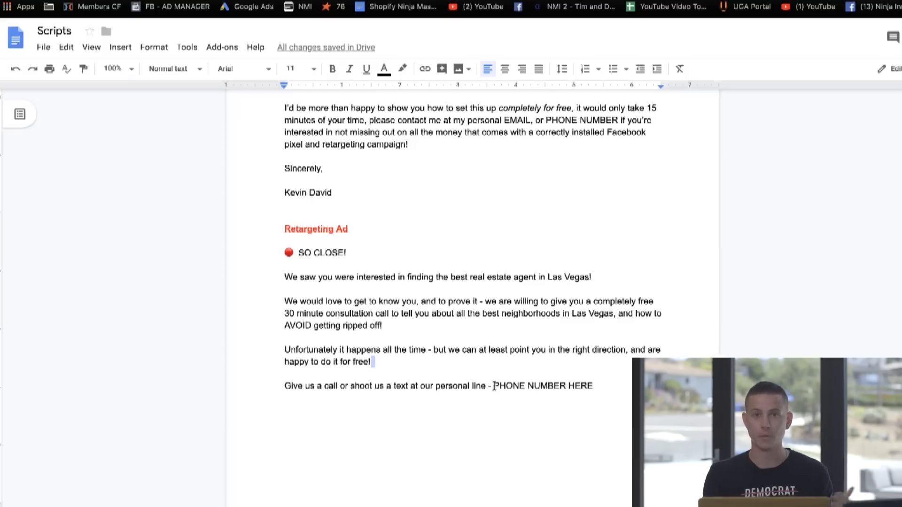
drag(495, 385, 615, 385)
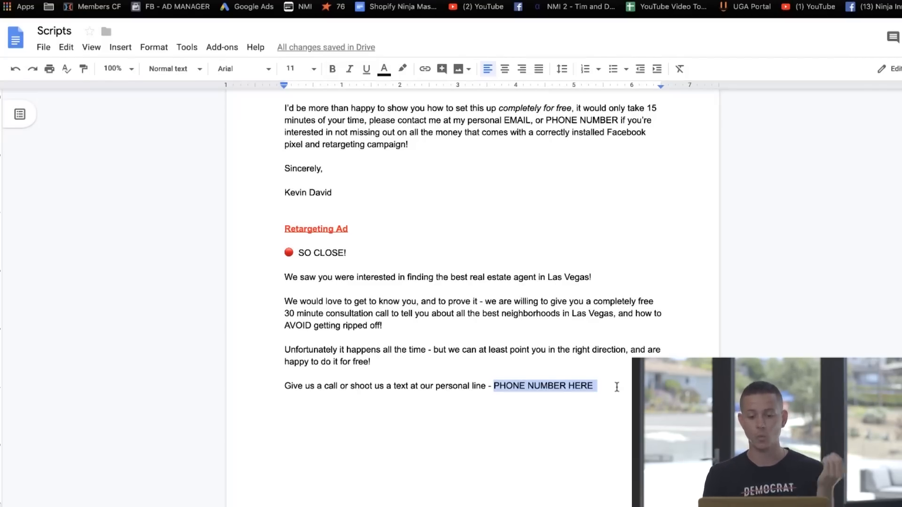
Step: Copy the Retargeting Ad body from "We saw you were interested" through "PHONE NUMBER HERE" and replace the ad's text with it in Ads Manager
drag(595, 386, 256, 277)
key(super+c)
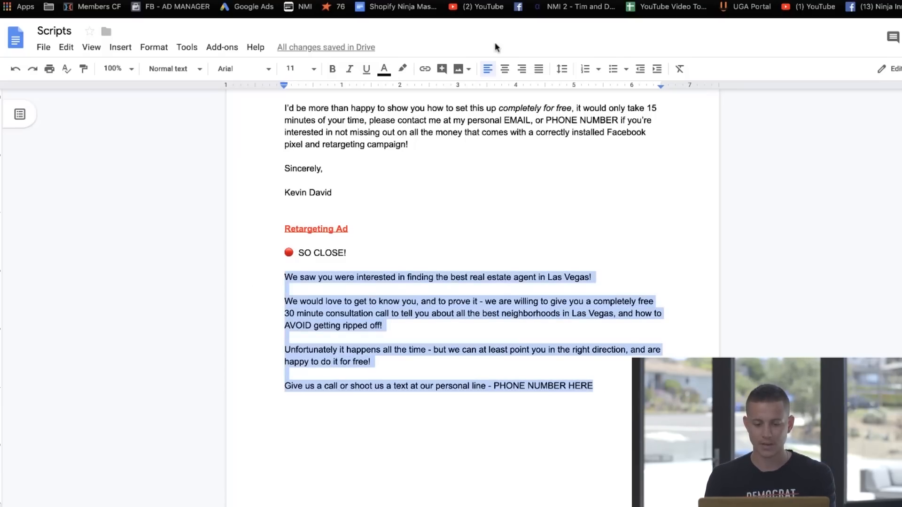
click(512, 0)
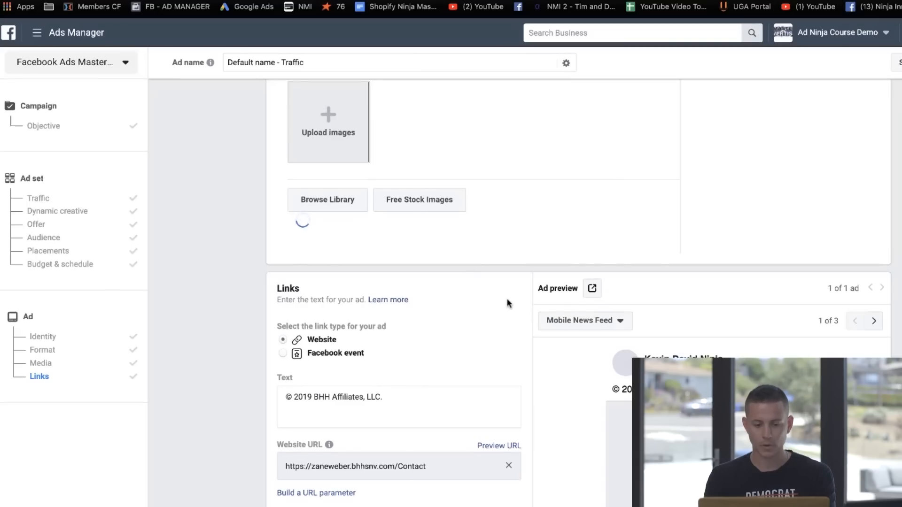
scroll(508, 302, down, 3)
triple_click(405, 316)
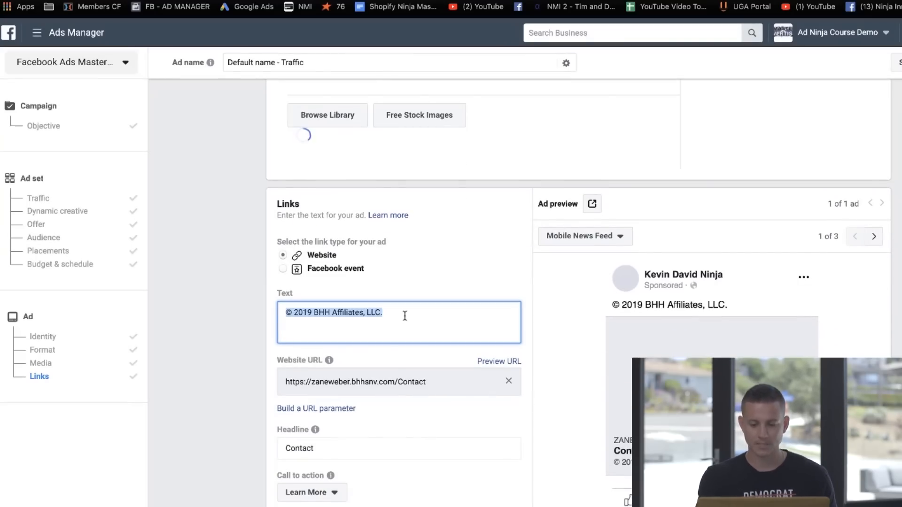
key(super+v)
key(BackSpace)
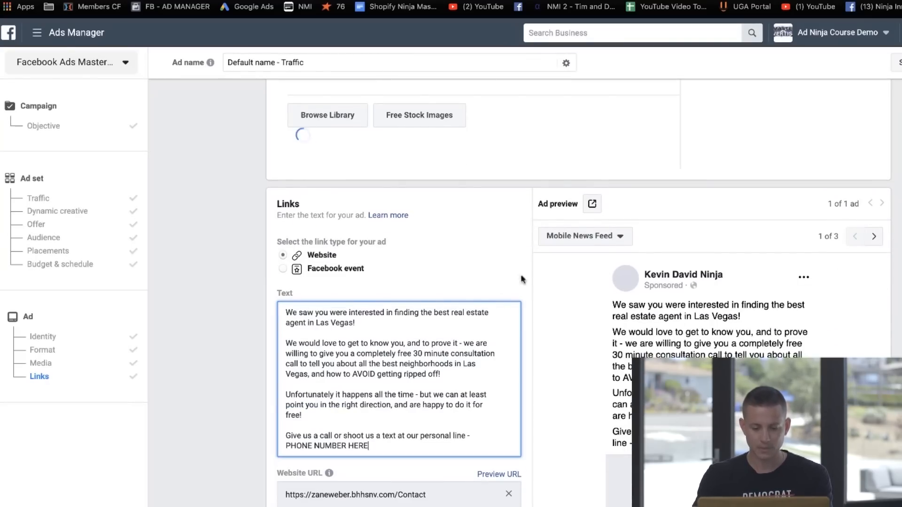
Step: Replace the "PHONE NUMBER HERE" placeholder at the end of the ad text with a sample contact phone number
drag(368, 447, 191, 449)
scroll(353, 395, down, 2)
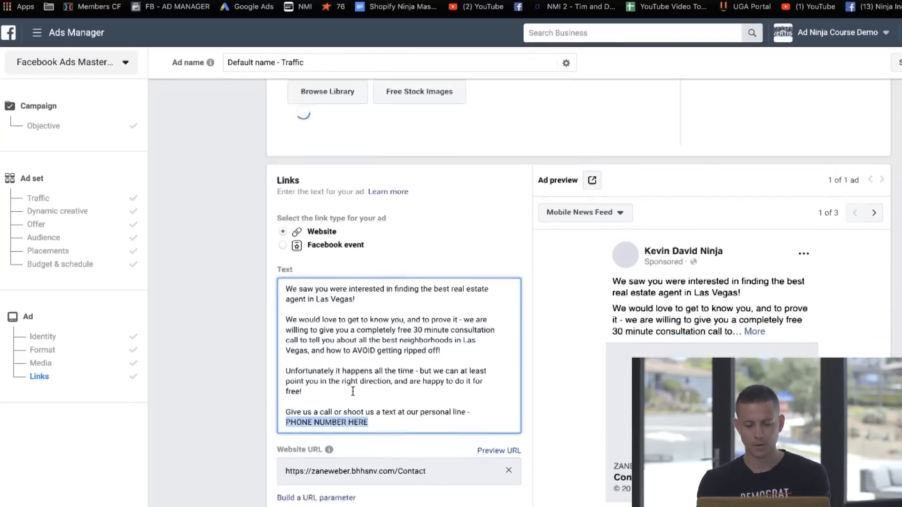
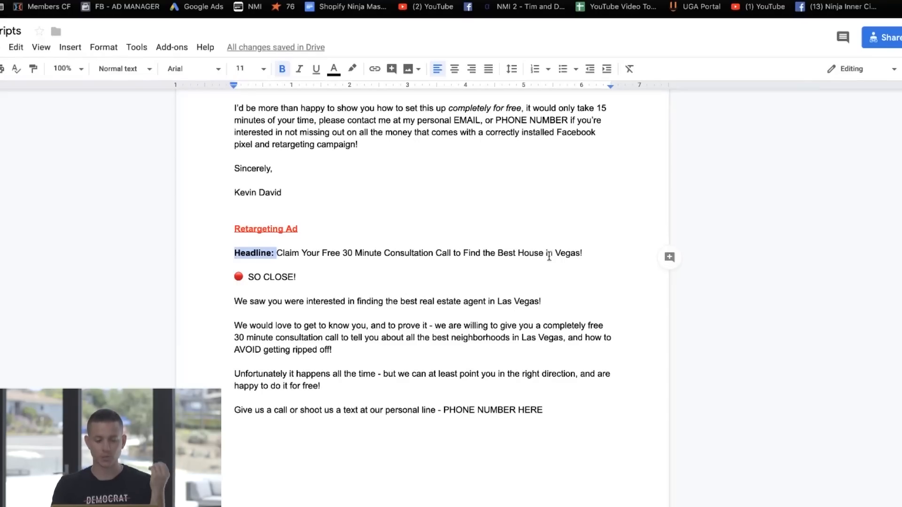
Step: Copy "Claim Your Free 30 Minute Consultation Call to Find the Best House in Vegas!" from the script into the ad's Headline
drag(589, 253, 277, 254)
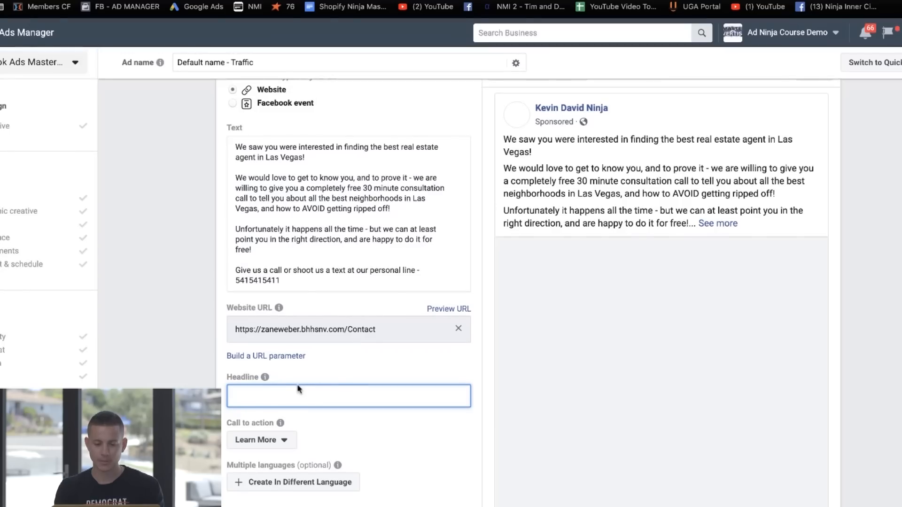
text(Claim Your Free 30 Minute Consultation Call to Find the Best House in Vegas!)
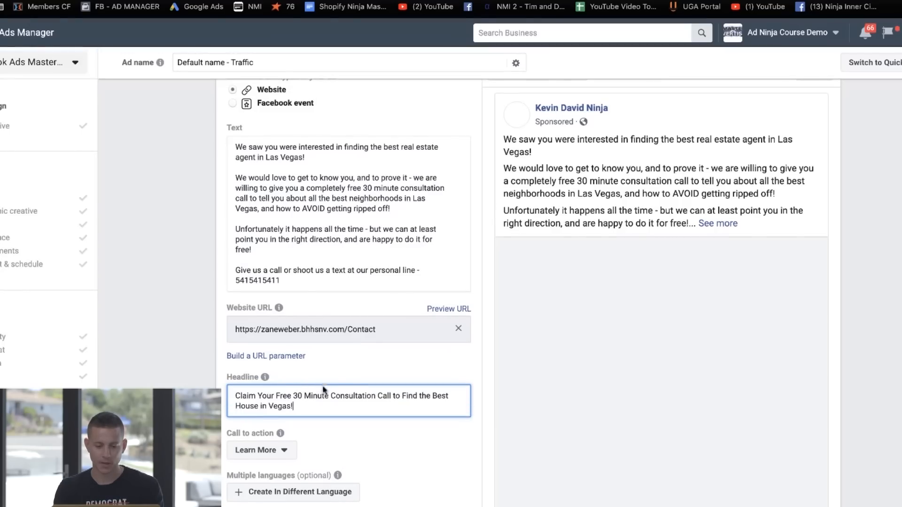
click(198, 357)
Step: Review the Desktop News Feed preview along with the ad's media, text, link and headline settings
scroll(593, 302, down, 3)
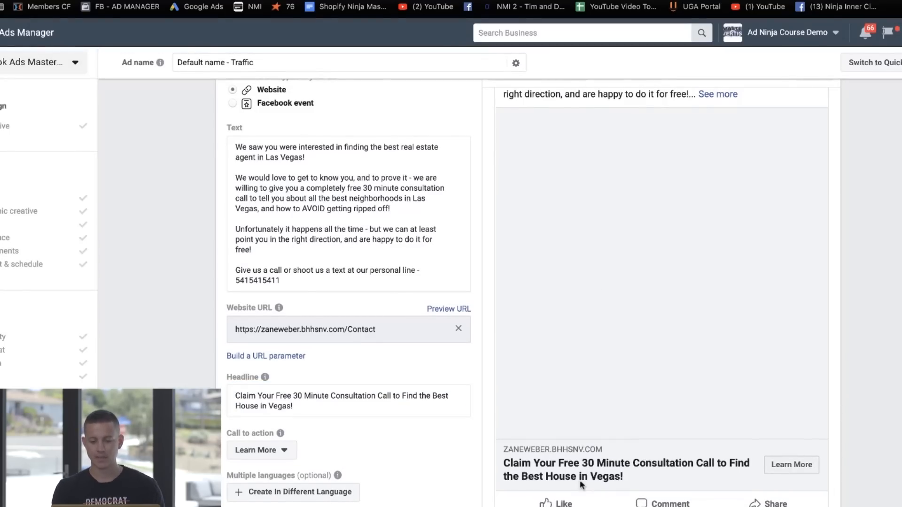
scroll(401, 425, down, 2)
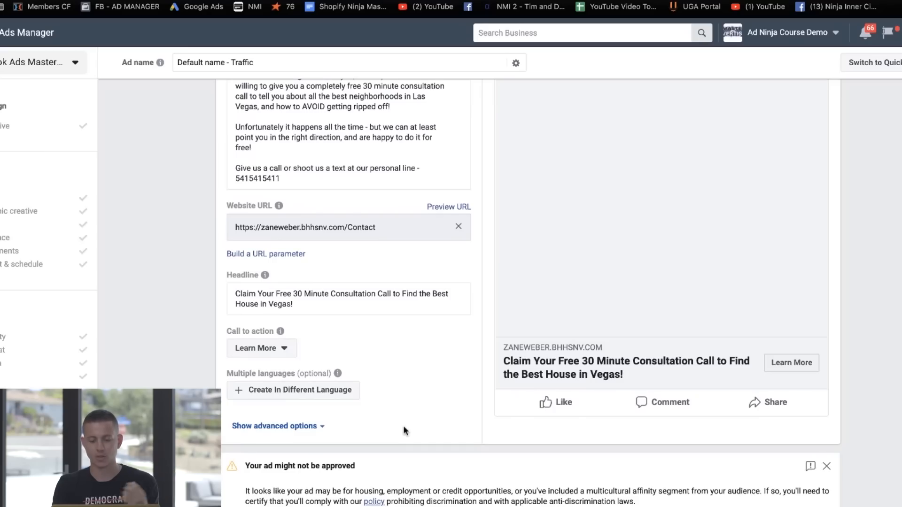
scroll(404, 430, up, 10)
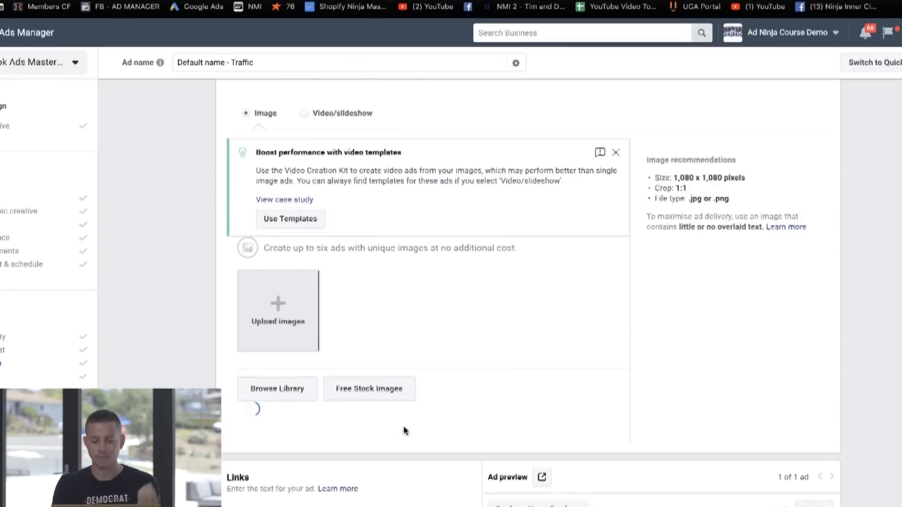
scroll(404, 430, down, 4)
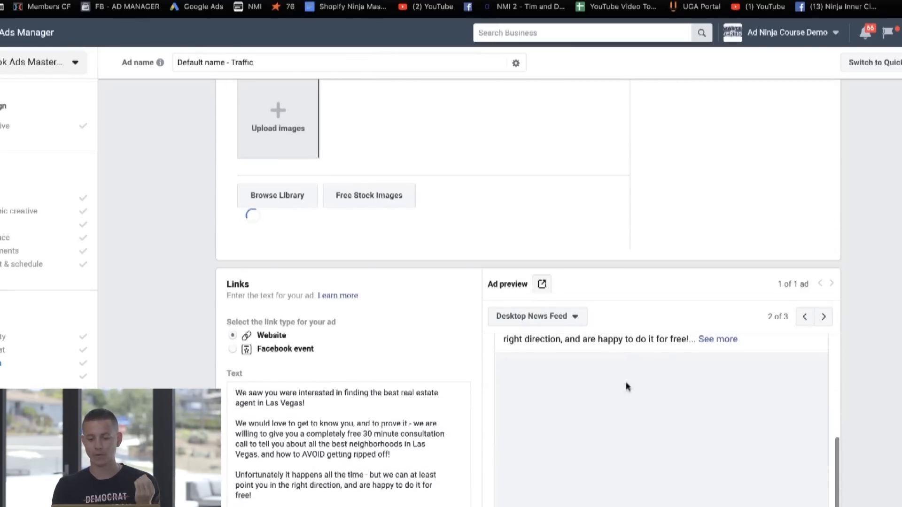
scroll(610, 397, down, 2)
scroll(546, 407, down, 1)
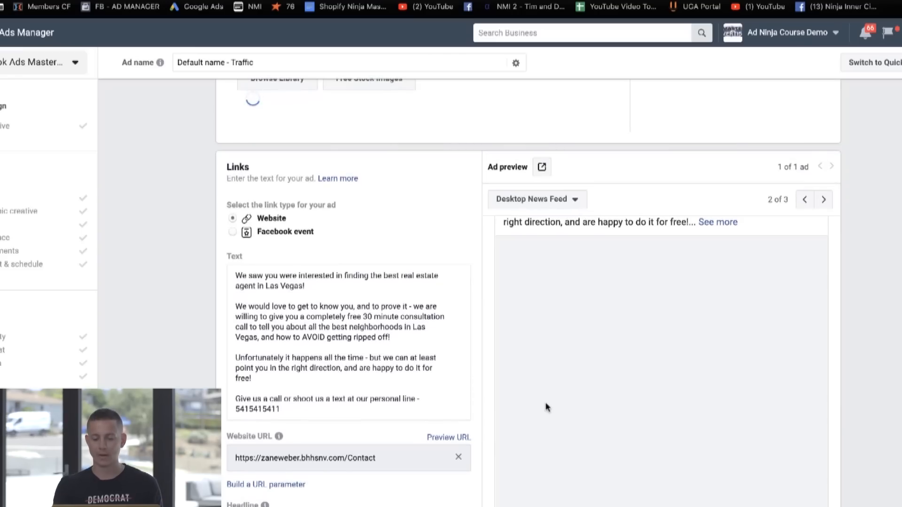
scroll(546, 407, down, 4)
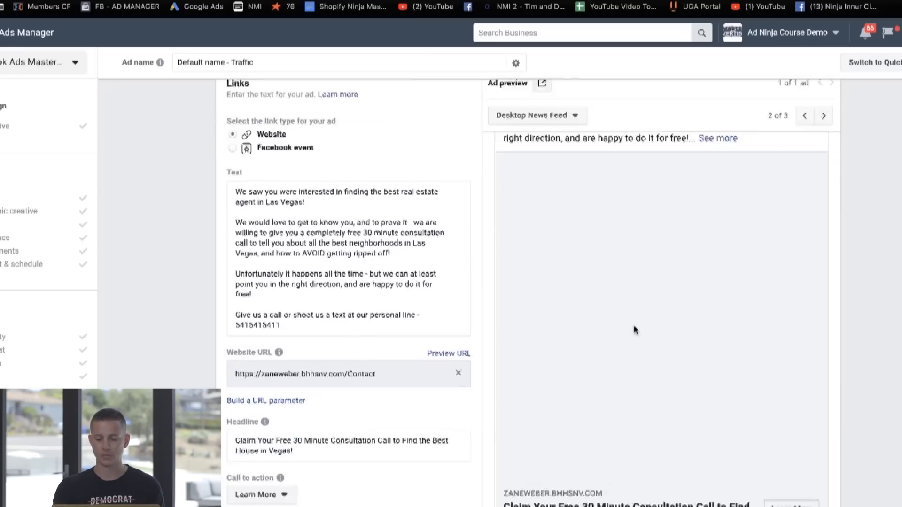
Step: Browse the free stock images offered for the ad and close the image library without choosing one
scroll(562, 286, up, 8)
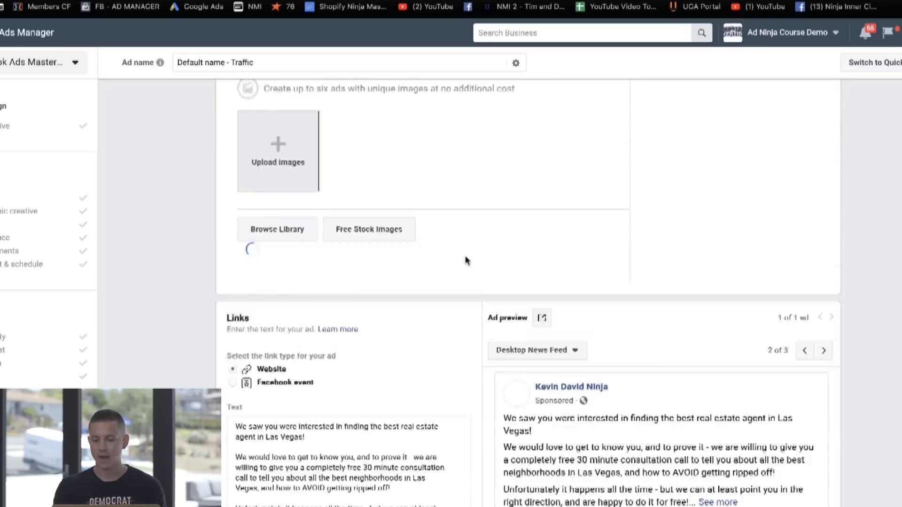
click(367, 363)
scroll(502, 357, down, 2)
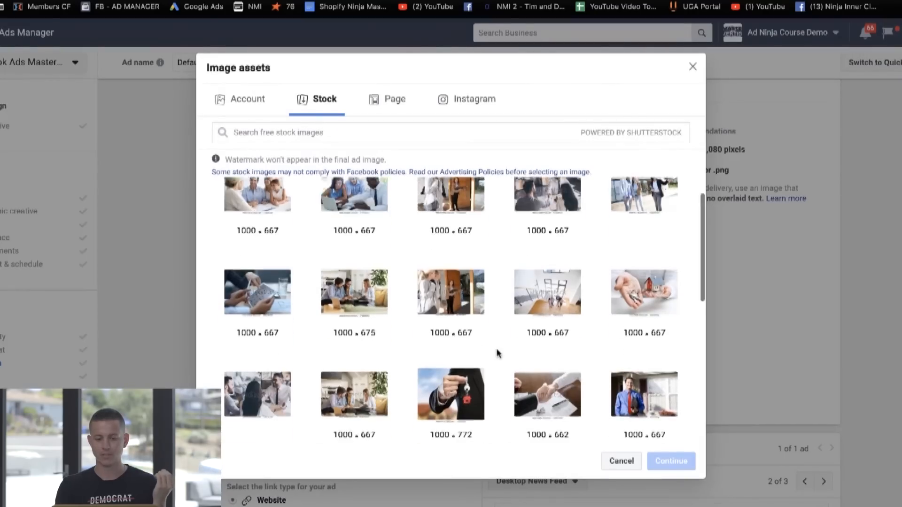
click(692, 66)
scroll(614, 244, down, 6)
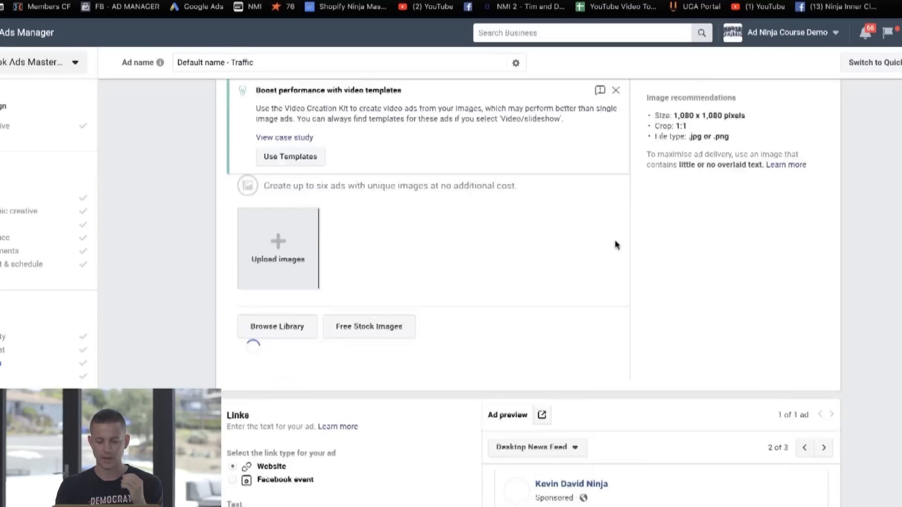
Step: Highlight the "PHONE NUMBER HERE" placeholder at the end of the ad text to point it out, and clear the selection
scroll(343, 246, up, 1)
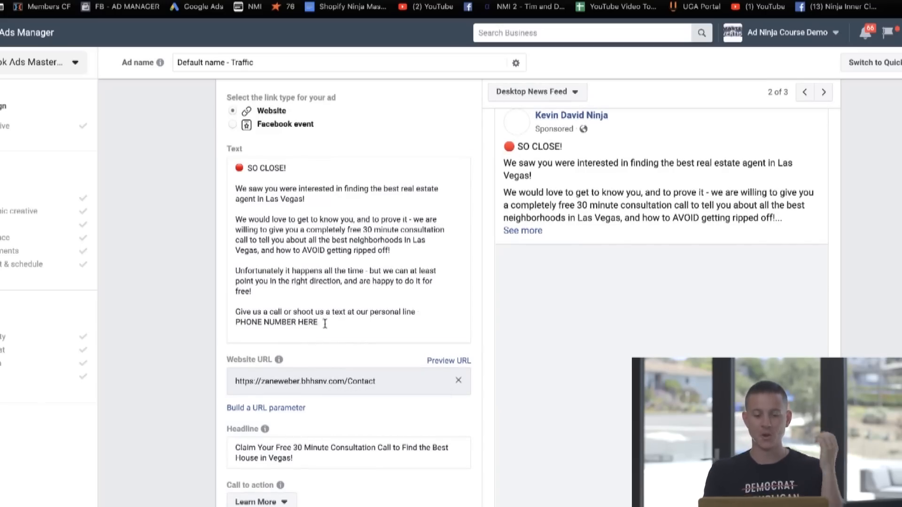
drag(322, 323, 220, 320)
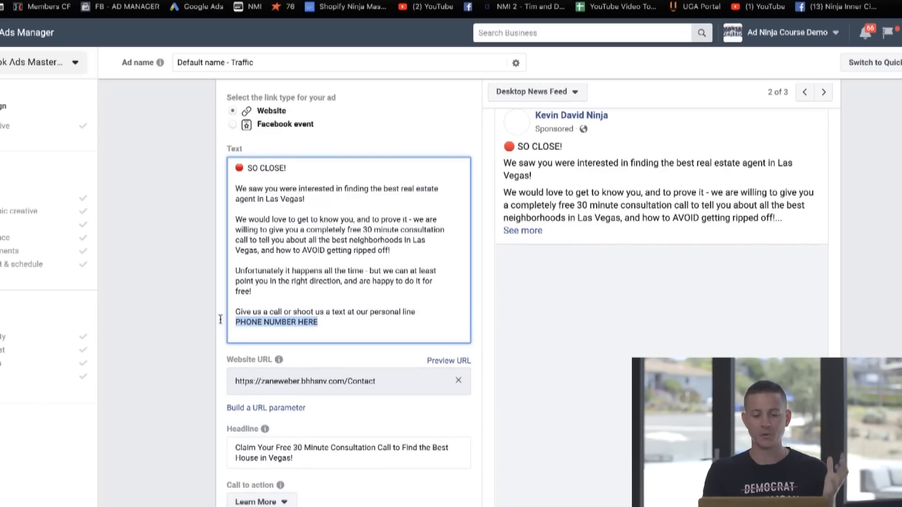
click(331, 323)
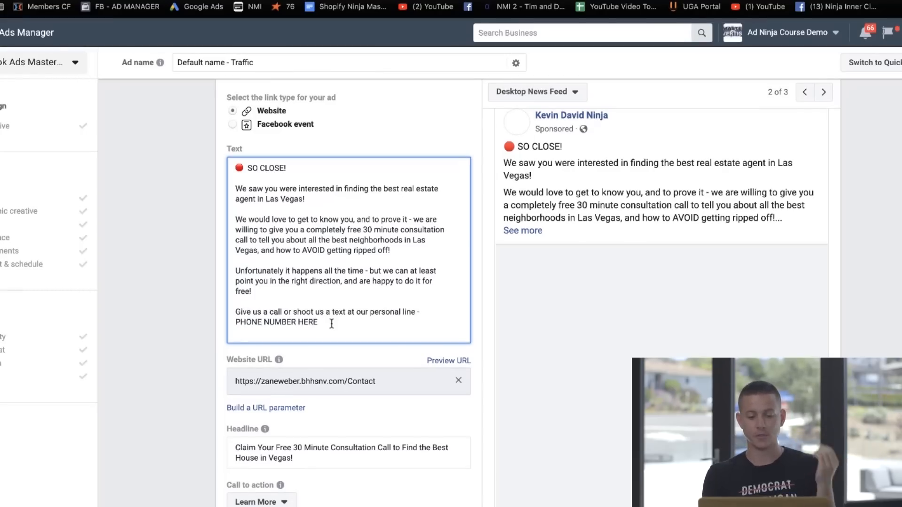